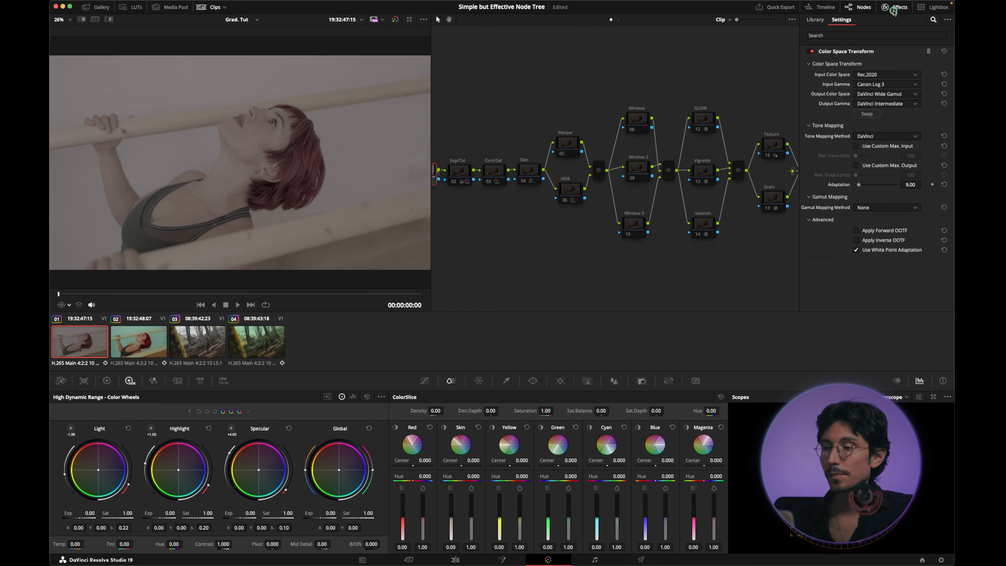
Close the effect settings and enable the CST OUT node at the end of the node tree
left_click(895, 7)
left_click_drag(484, 76, 691, 223)
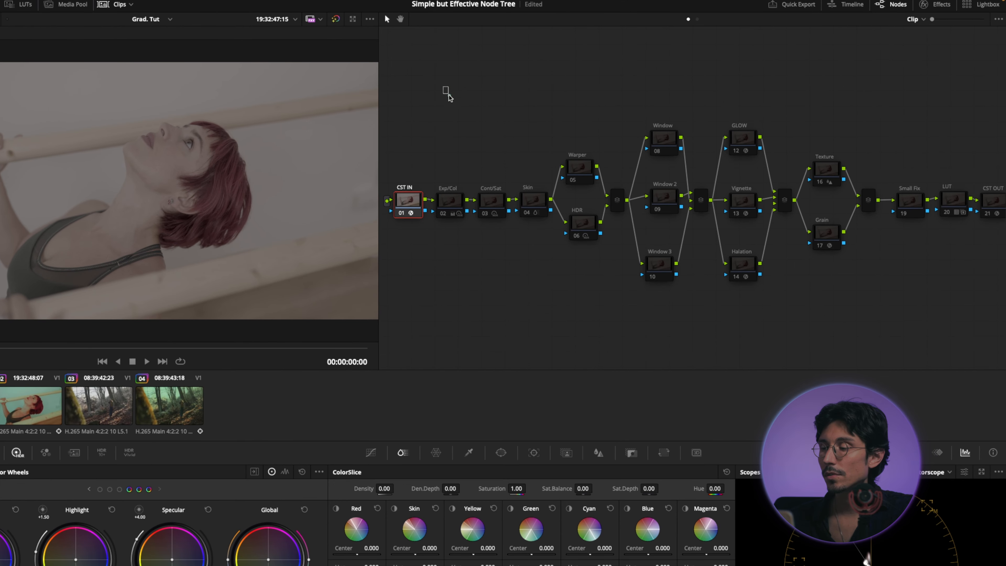
left_click_drag(690, 263, 965, 337)
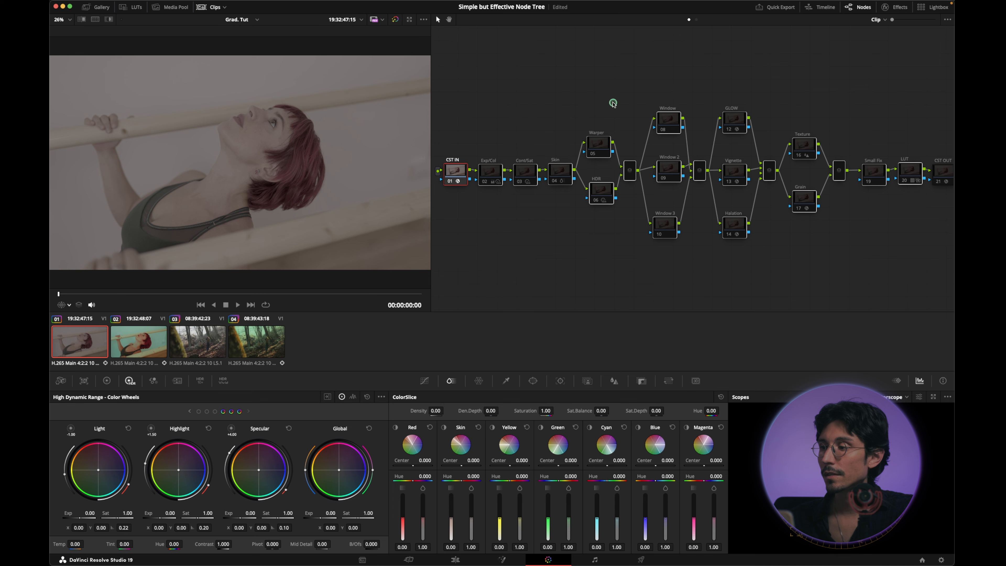
left_click(846, 101)
left_click(944, 170)
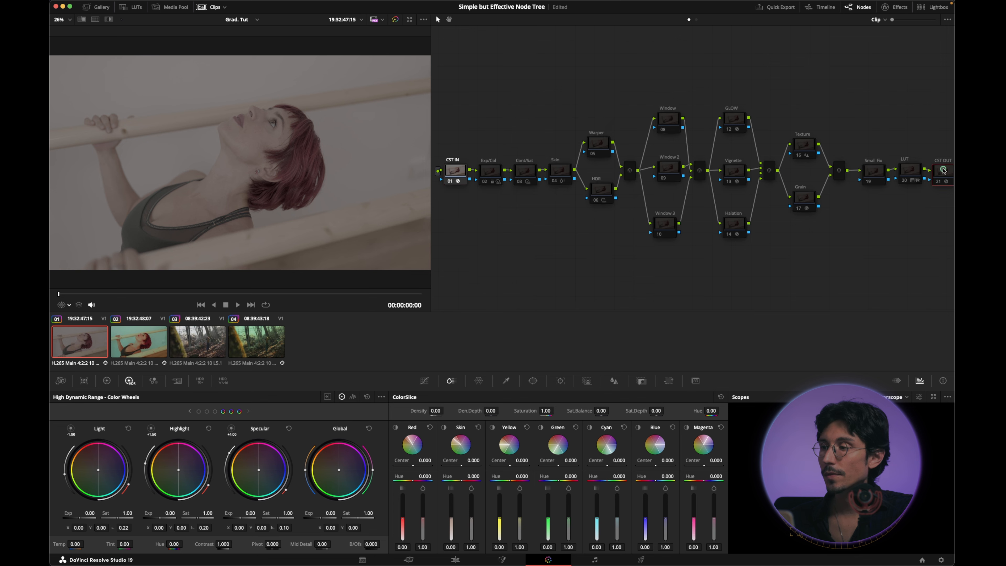
left_click(938, 182)
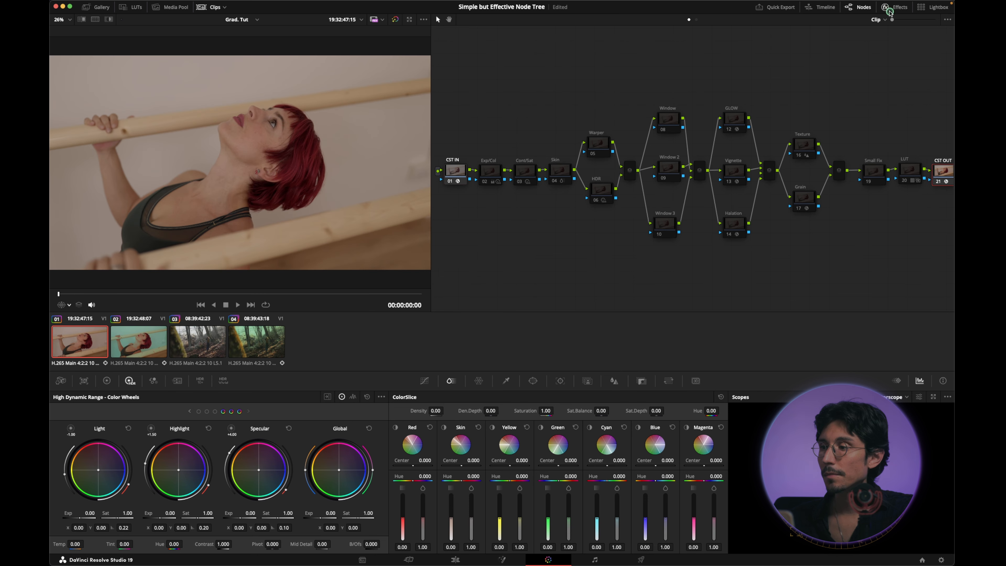
Review the Color Space Transform settings of the CST OUT and CST IN nodes
left_click(898, 8)
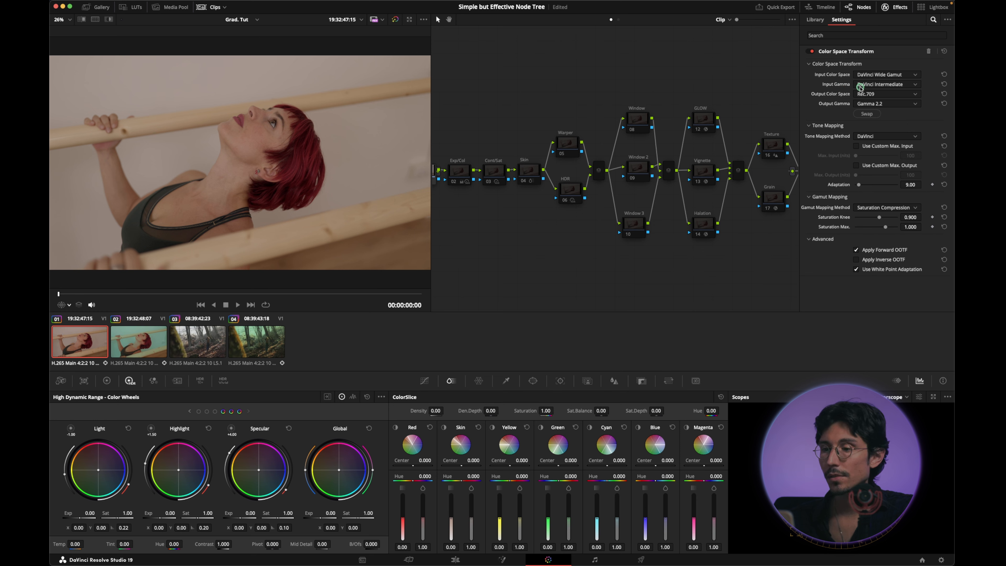
scroll(480, 188, "left", 1)
left_click(436, 174)
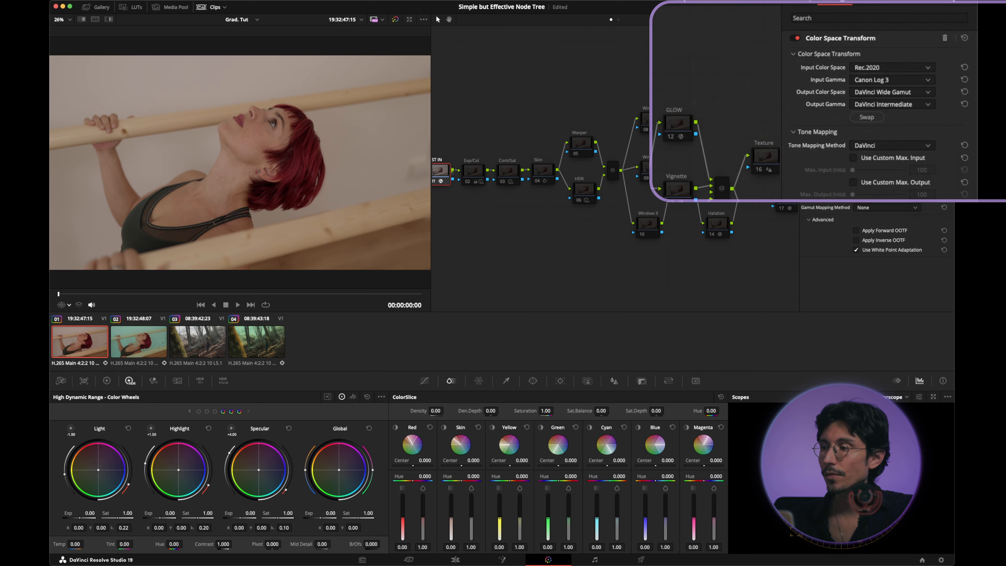
left_click(897, 7)
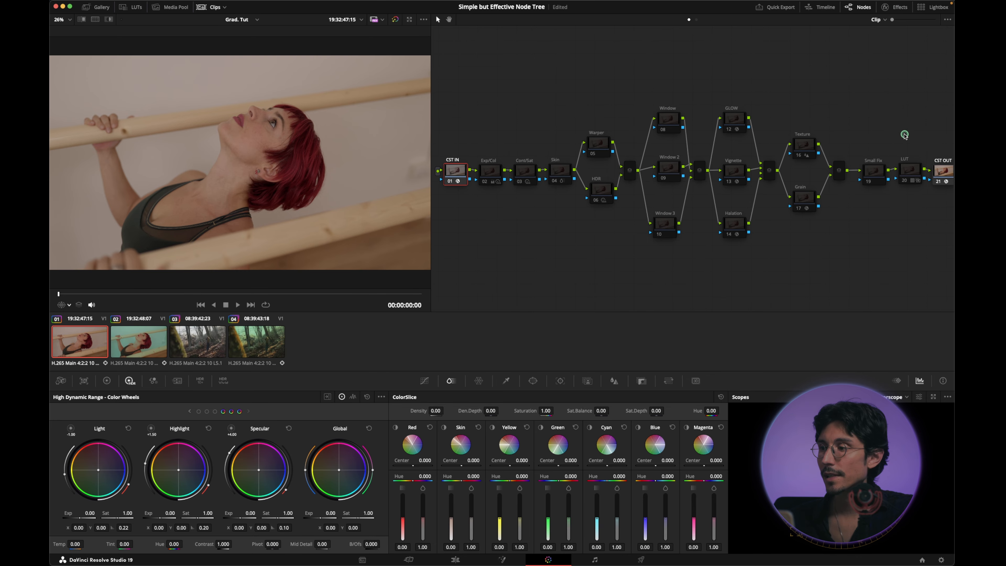
left_click(895, 9)
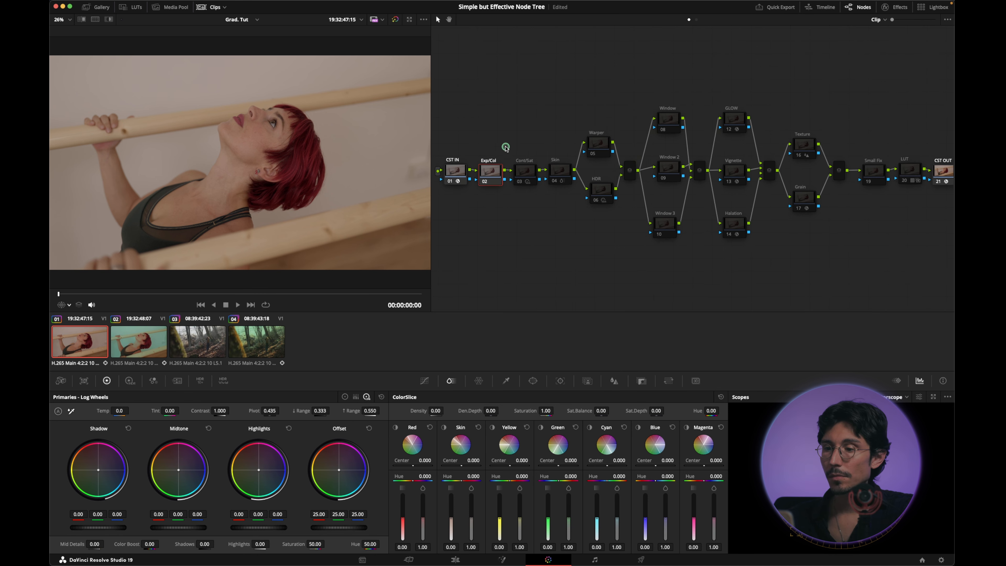
Enable the Exp/Col node and reset its grade
right_click(490, 173)
left_click(494, 143)
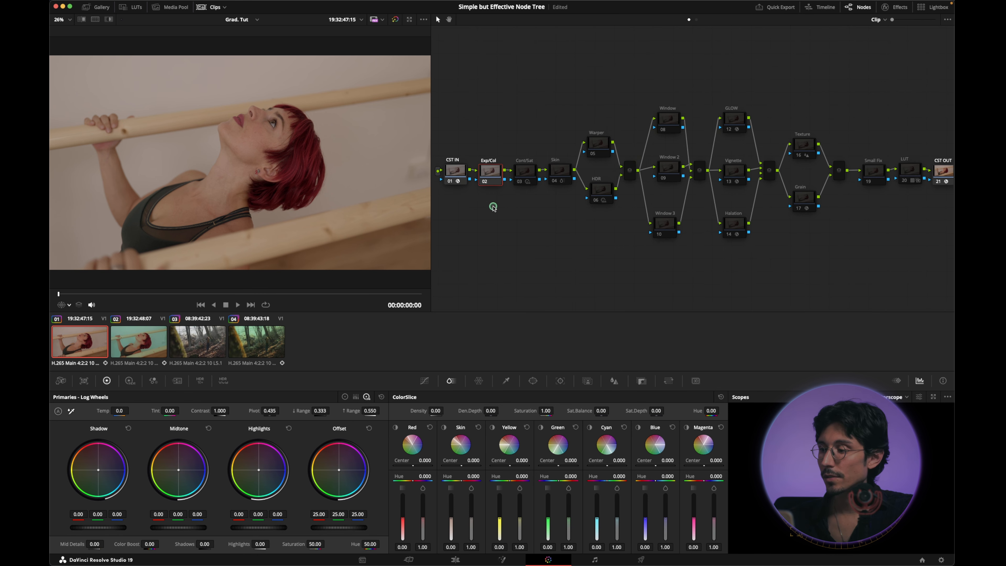
Expand the vectorscope into its own window and limit it to the Low range
left_click(933, 399)
left_click(933, 113)
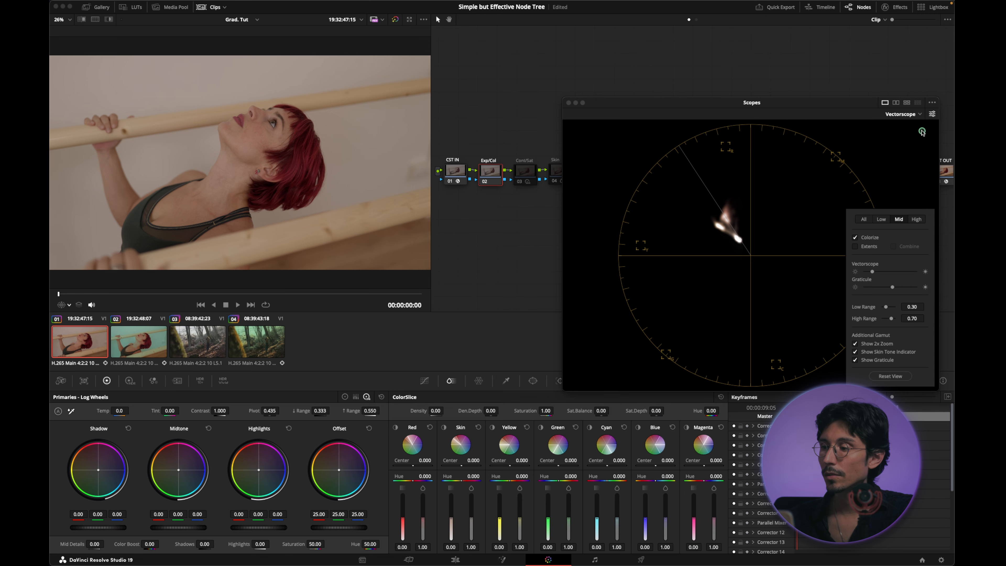
left_click(881, 223)
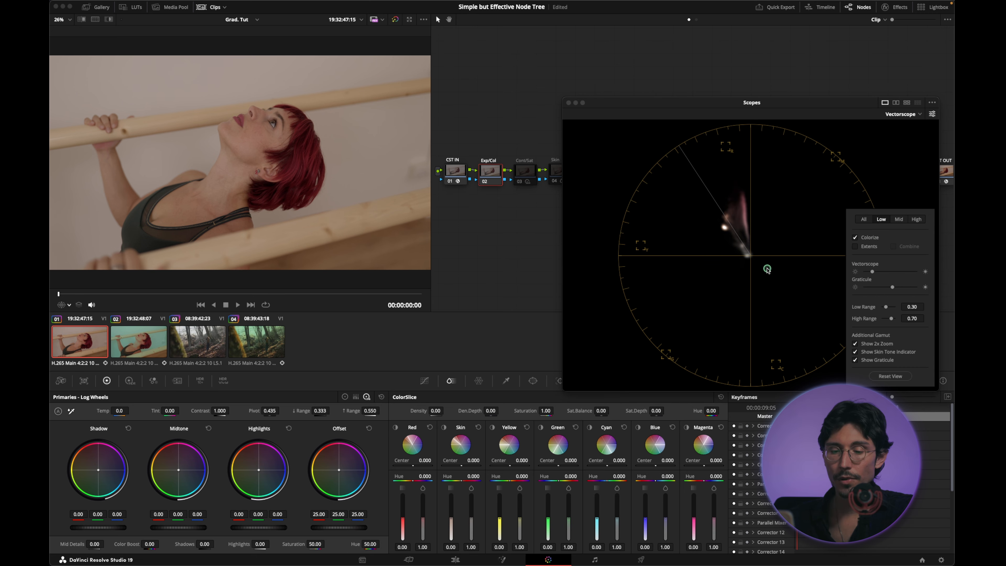
Shift the Lift colour balance of the Exp/Col node very slightly towards blue in the primary Color Wheels
left_click(385, 408)
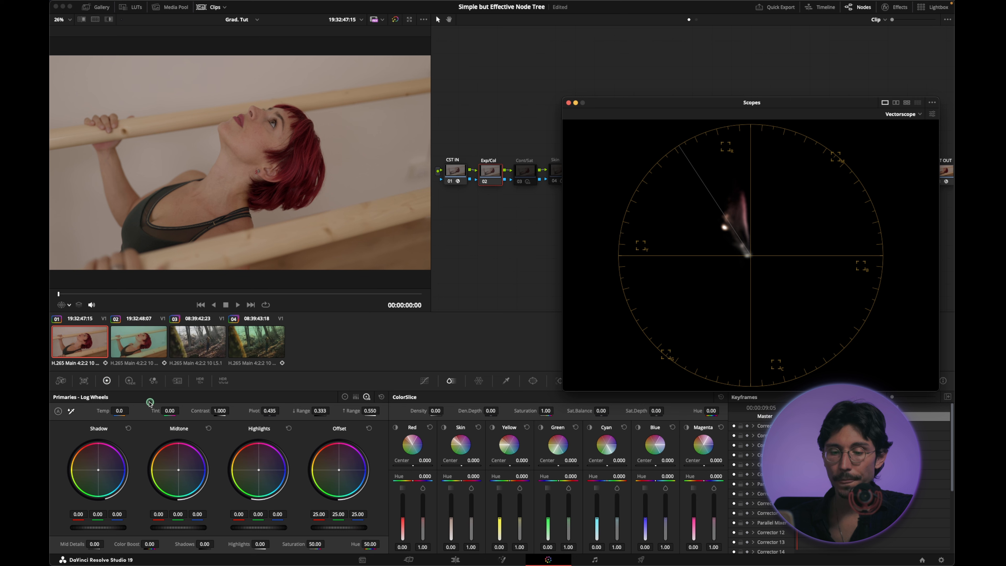
left_click(345, 397)
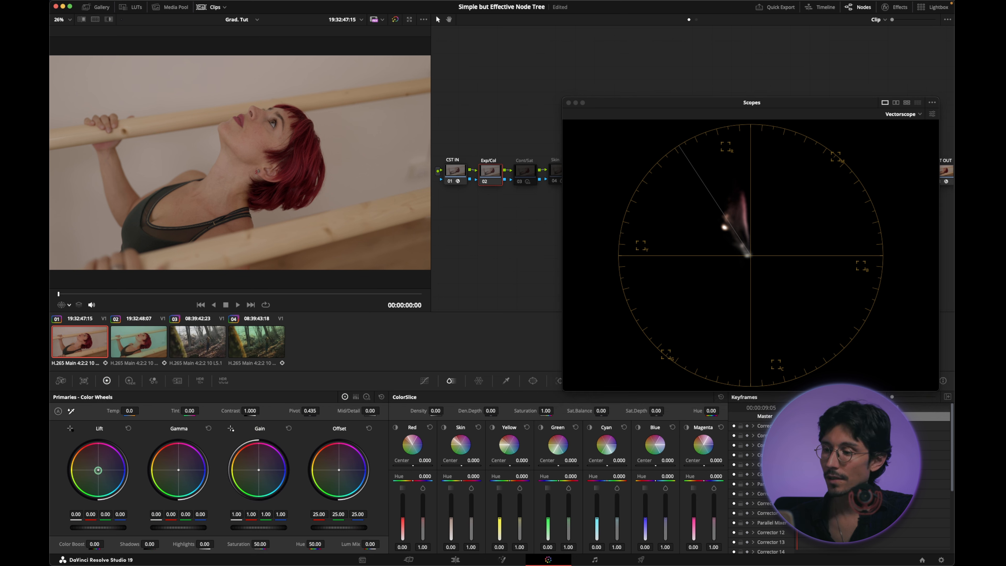
left_click_drag(98, 470, 99, 471)
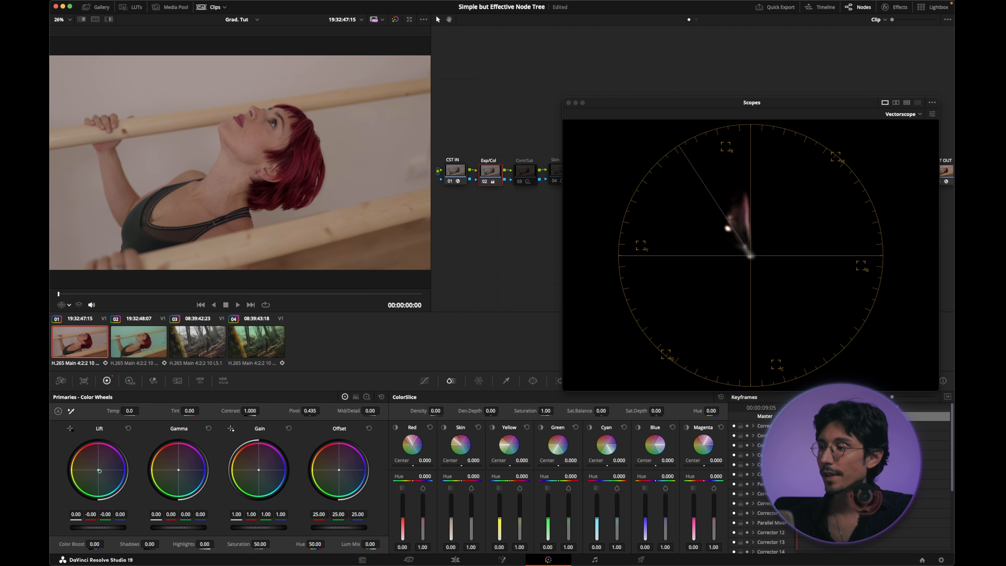
Switch the expanded vectorscope's displayed range to Mid
left_click(933, 114)
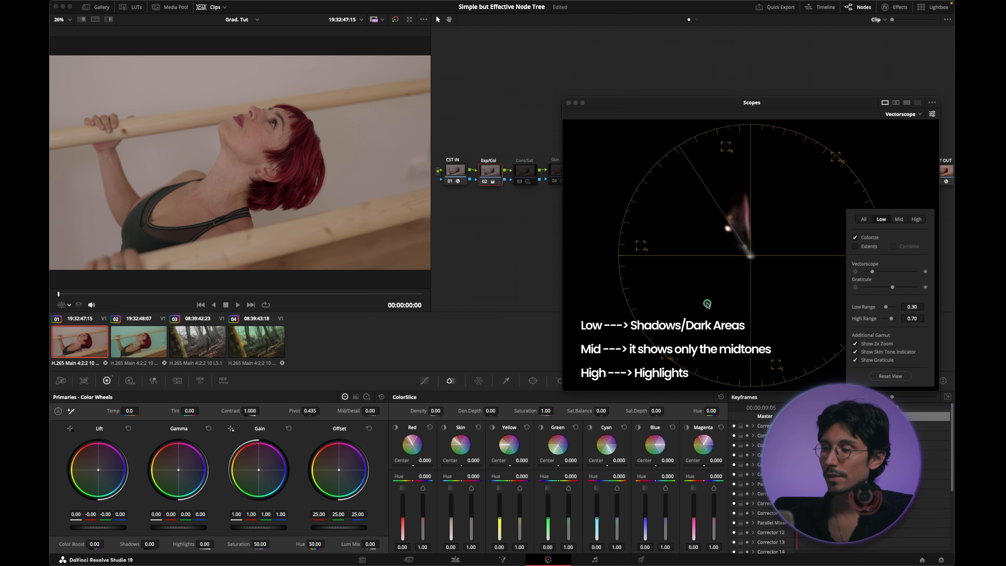
left_click(752, 266)
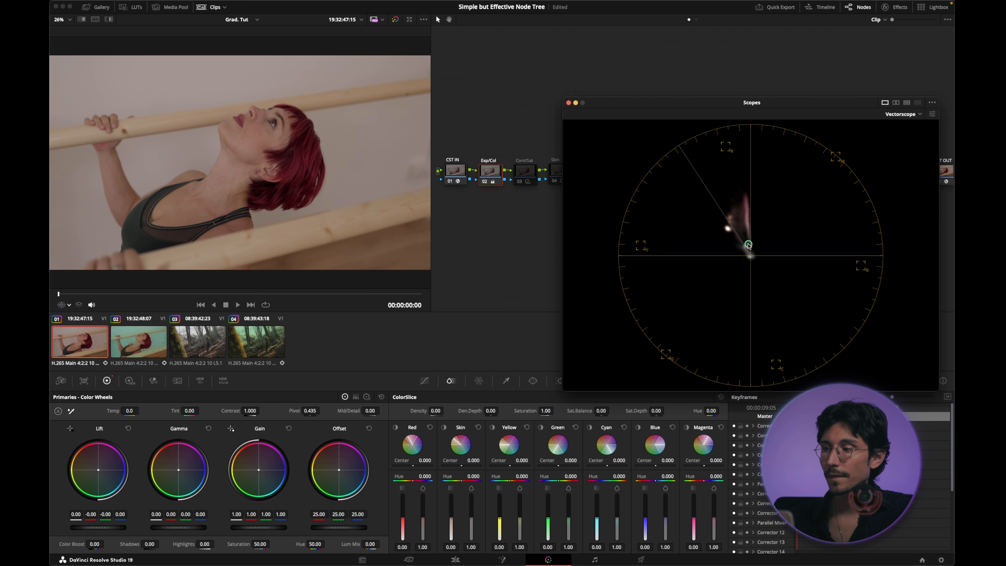
left_click(933, 114)
left_click(898, 219)
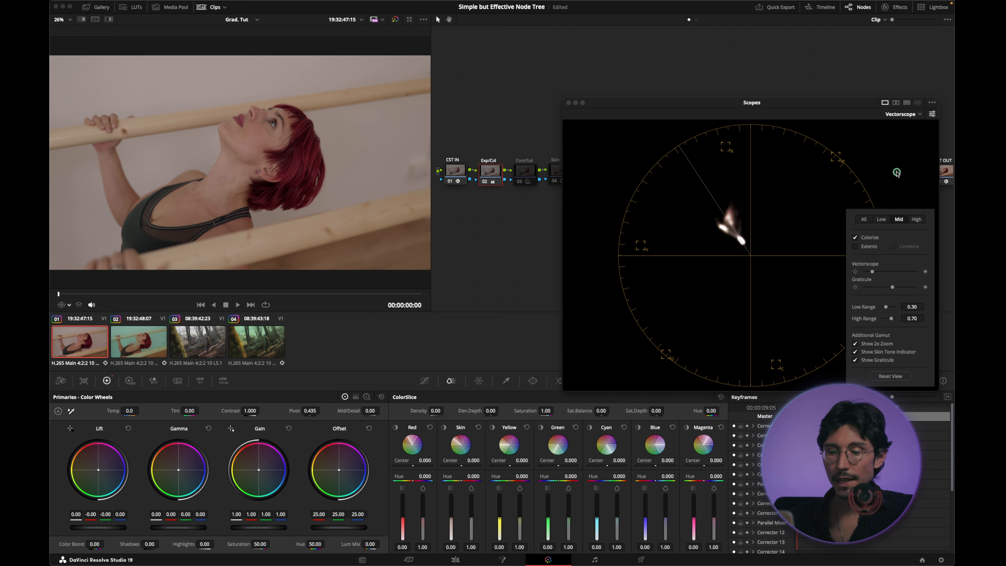
left_click(898, 173)
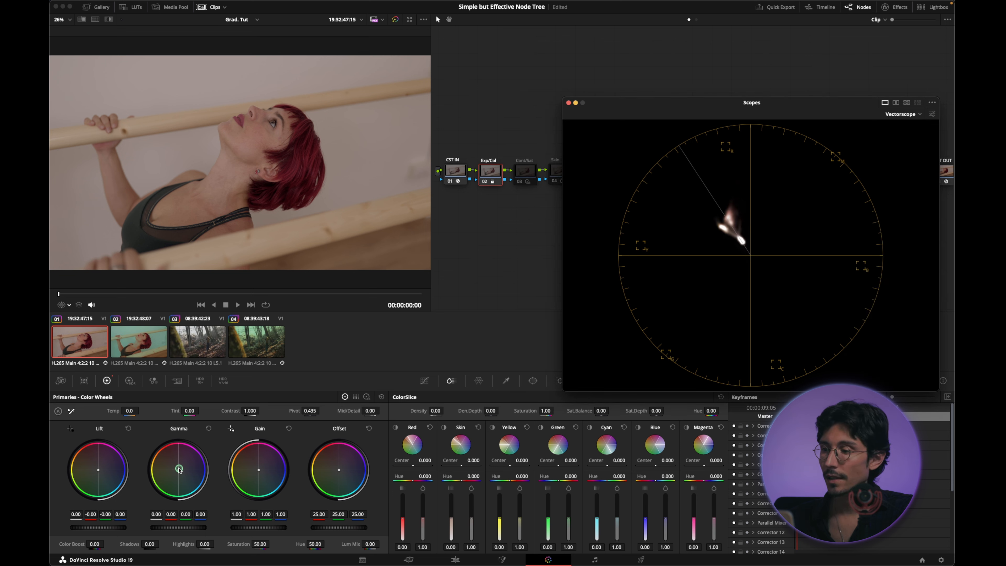
Shift the Gamma balance towards cyan-blue, with red -0.01 and blue 0.01, and compare the image with the Exp/Col node bypassed
left_click_drag(178, 471, 185, 478)
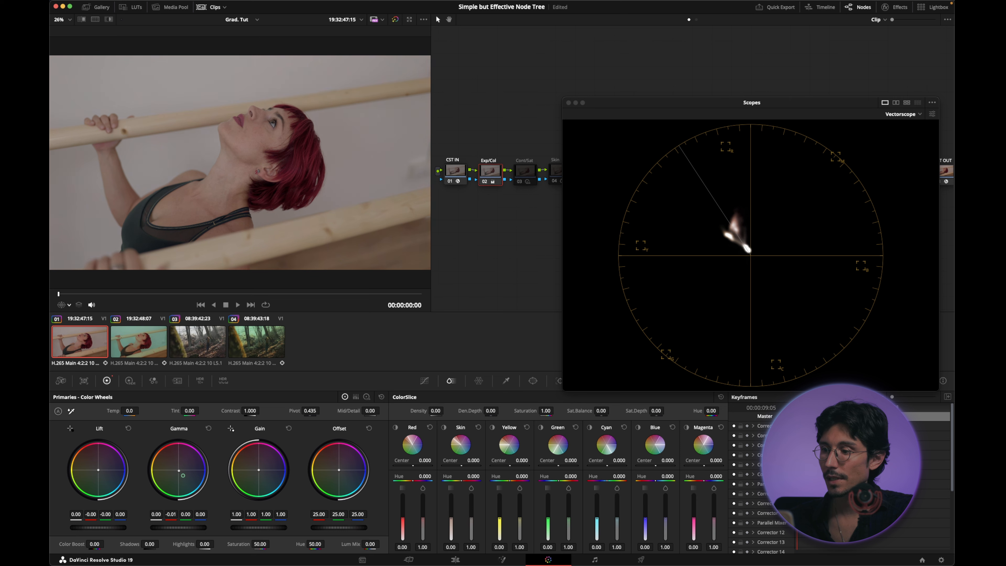
left_click_drag(184, 477, 184, 479)
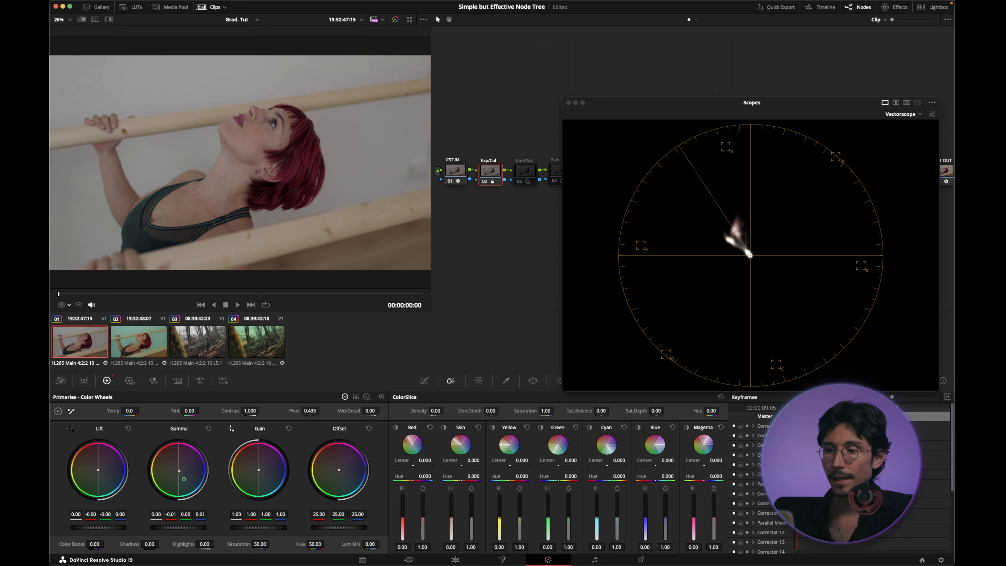
left_click(485, 182)
left_click(485, 182)
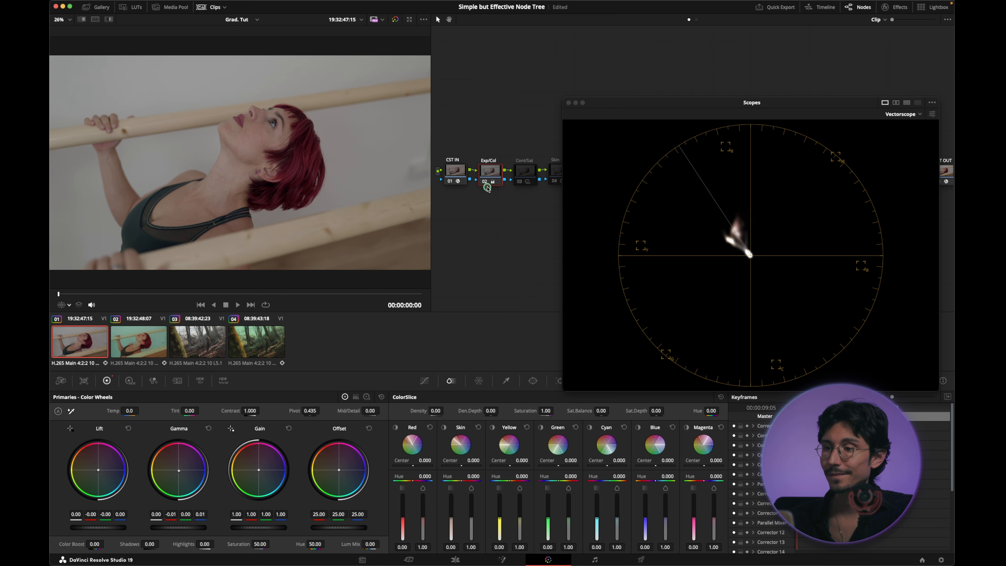
Close the floating scopes window and set the docked vectorscope to show the High range
left_click(569, 102)
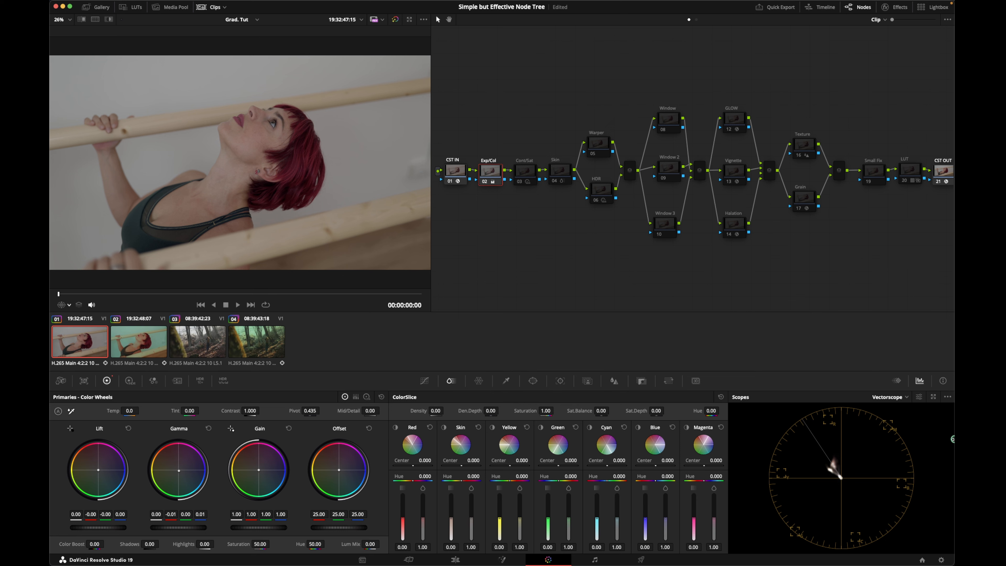
left_click(919, 397)
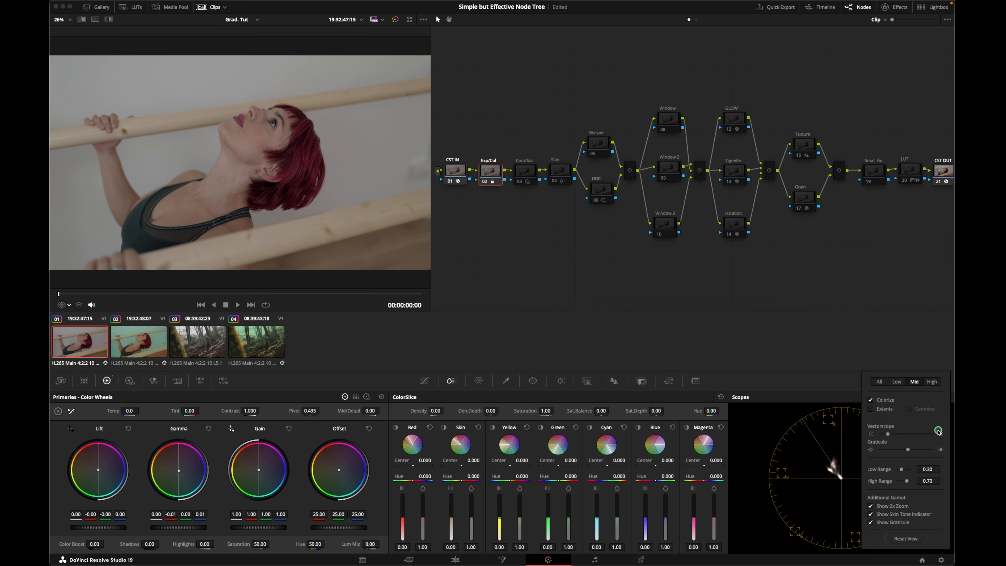
left_click(932, 382)
left_click(819, 451)
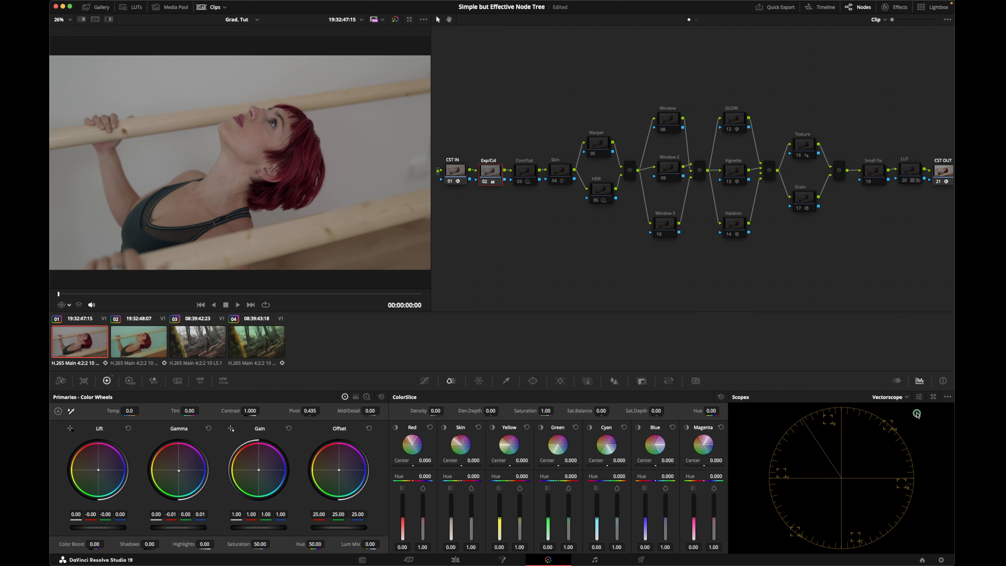
Change the scope to Parade, expand it into a floating window, and move it over the node tree
left_click(911, 403)
left_click(934, 399)
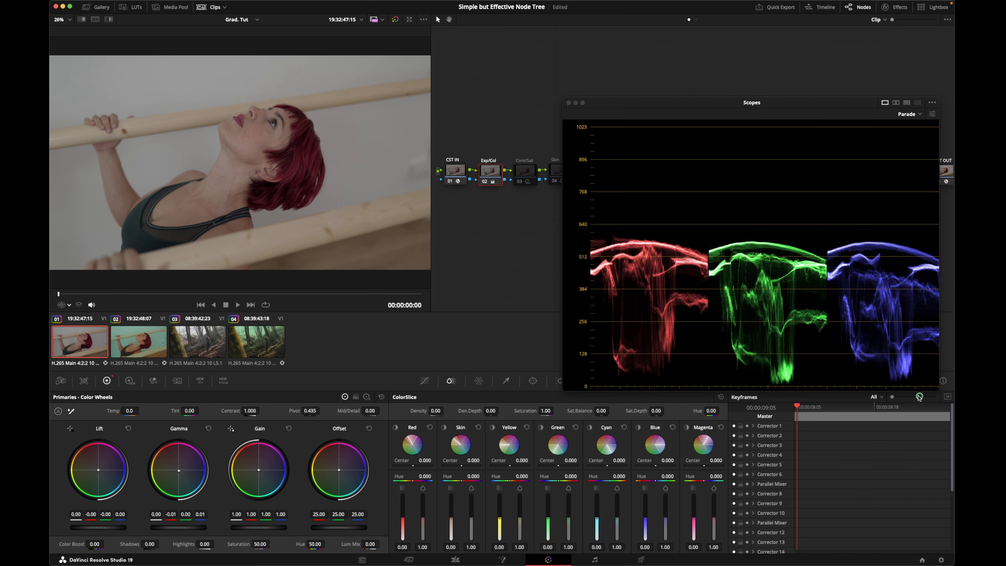
left_click_drag(715, 99, 704, 61)
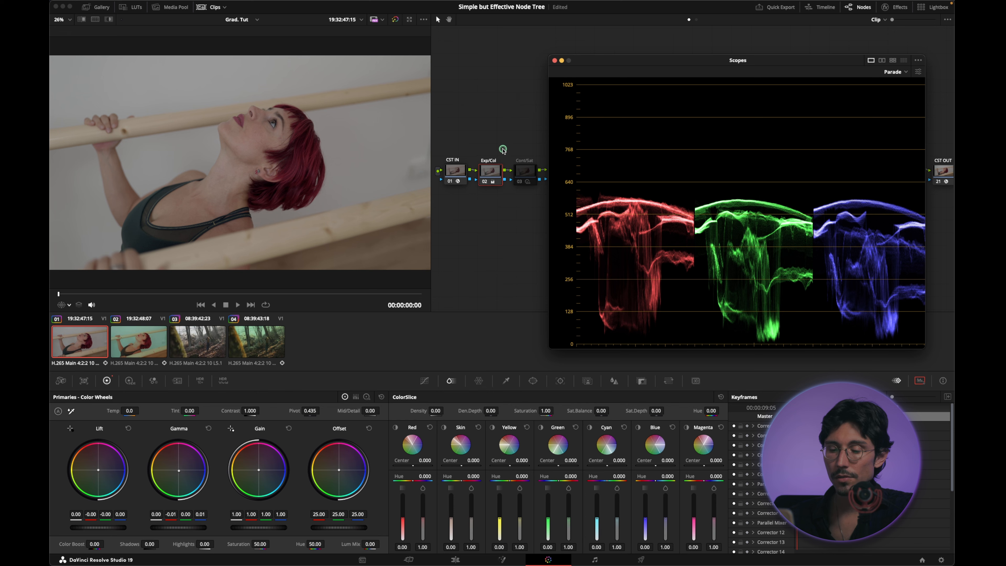
Raise the Global exposure of the Exp/Col node to 0.41 with the HDR color wheels
left_click(130, 381)
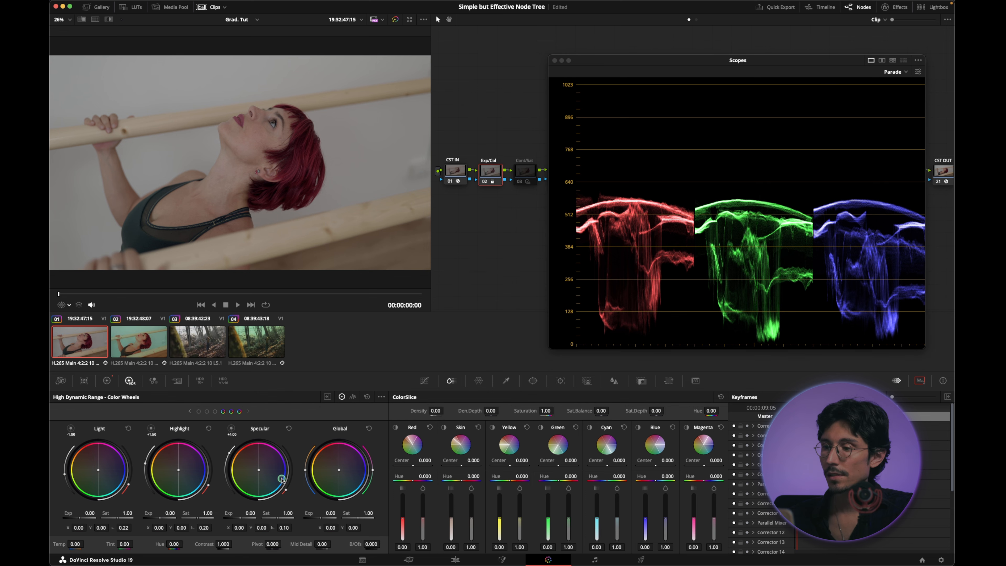
left_click_drag(323, 516, 383, 523)
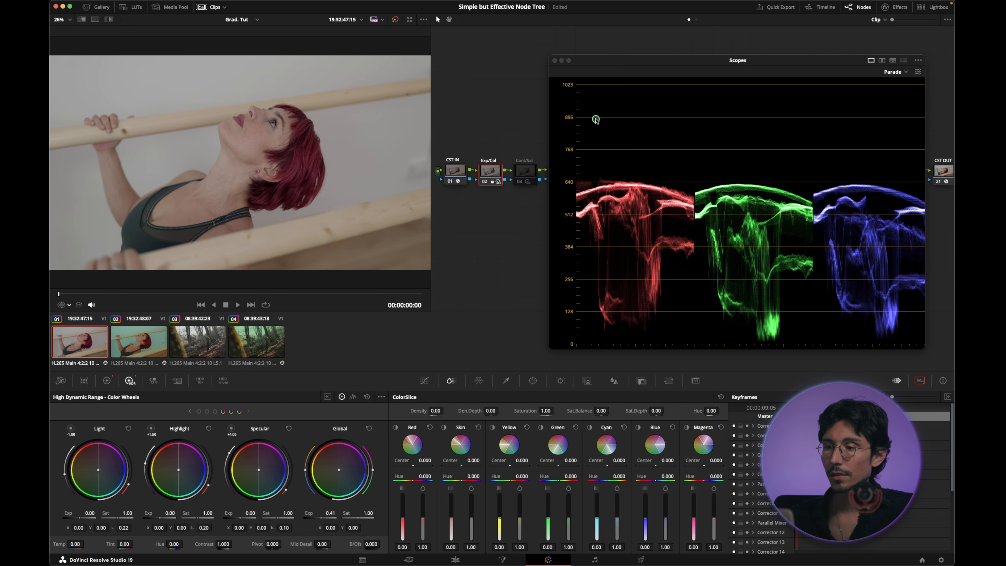
Enable the Cont/Sat node, reset its grade, and move the scopes window clear of it
left_click(522, 174)
right_click(524, 173)
left_click(534, 178)
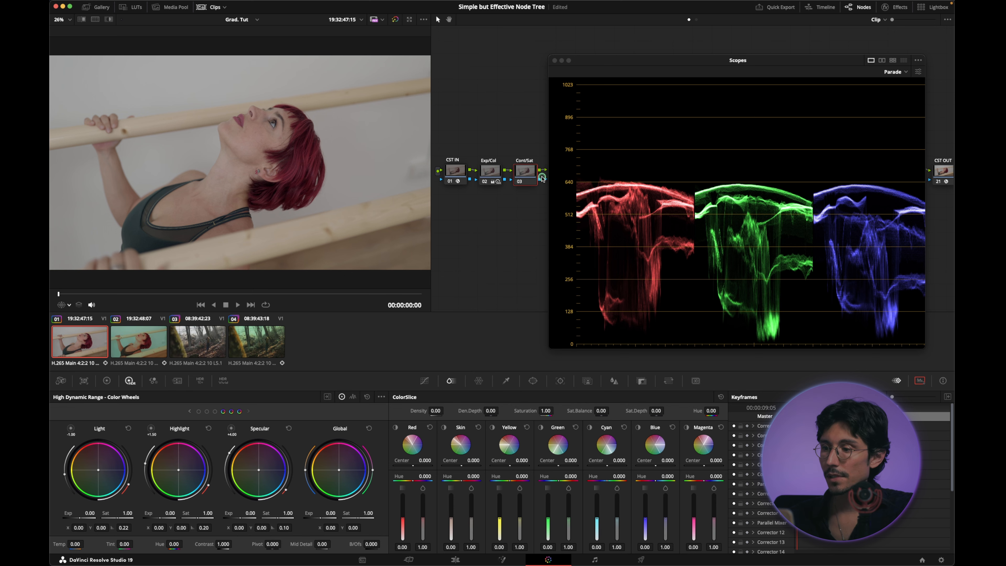
left_click_drag(589, 63, 625, 48)
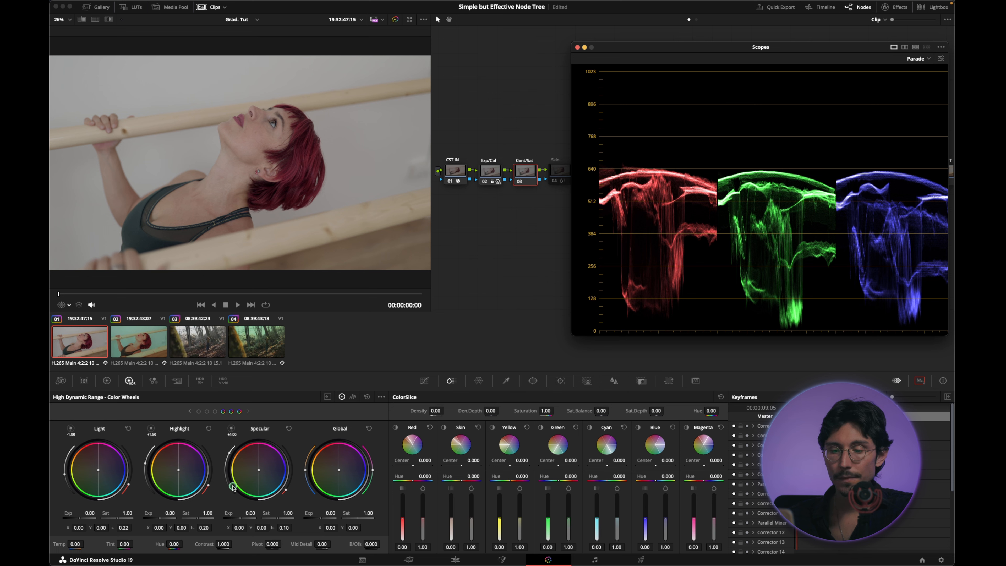
Set the HDR Shadow exposure to -0.30 and the black offset to 0.182 on the Cont/Sat node
left_click(200, 411)
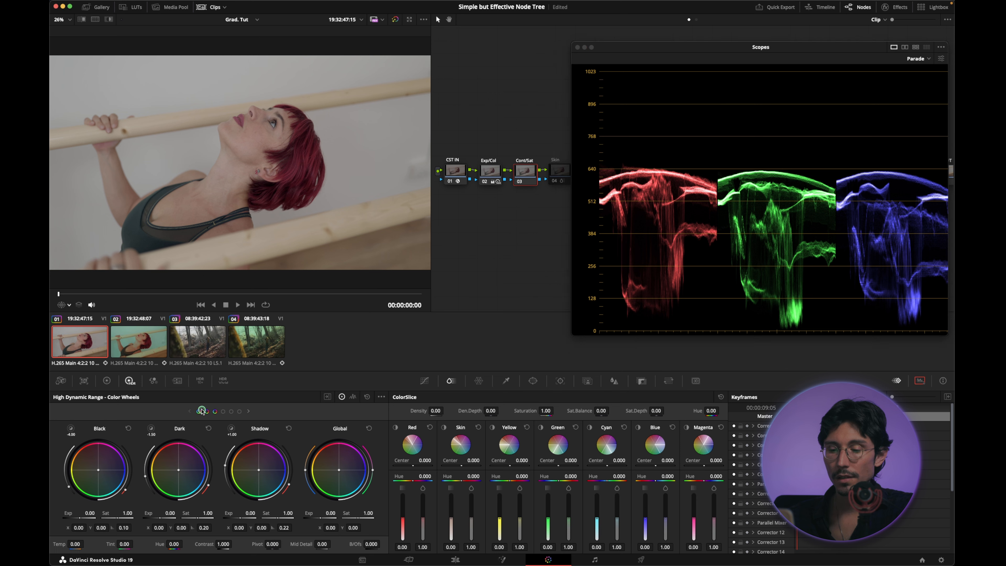
left_click_drag(245, 515, 202, 518)
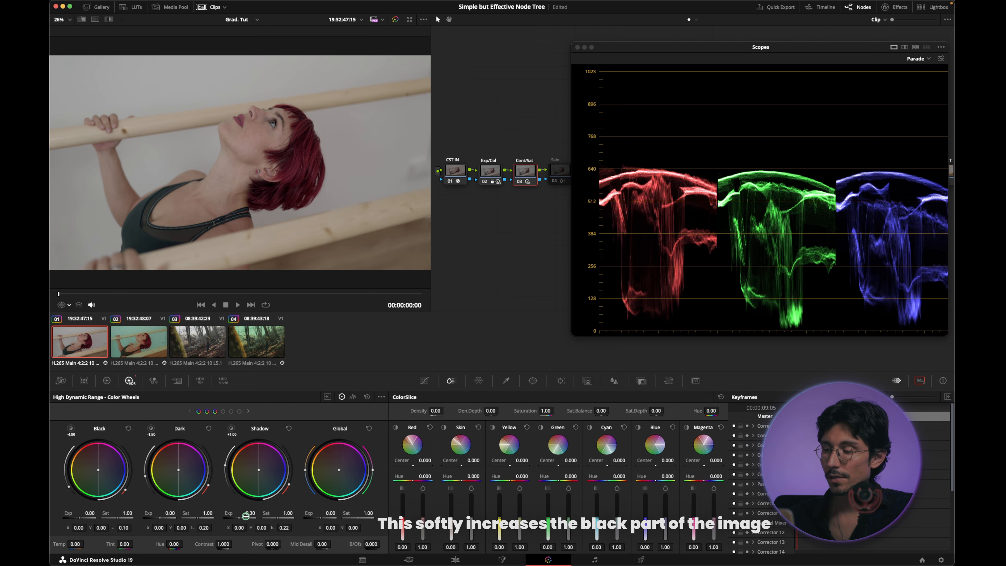
left_click_drag(371, 545, 439, 553)
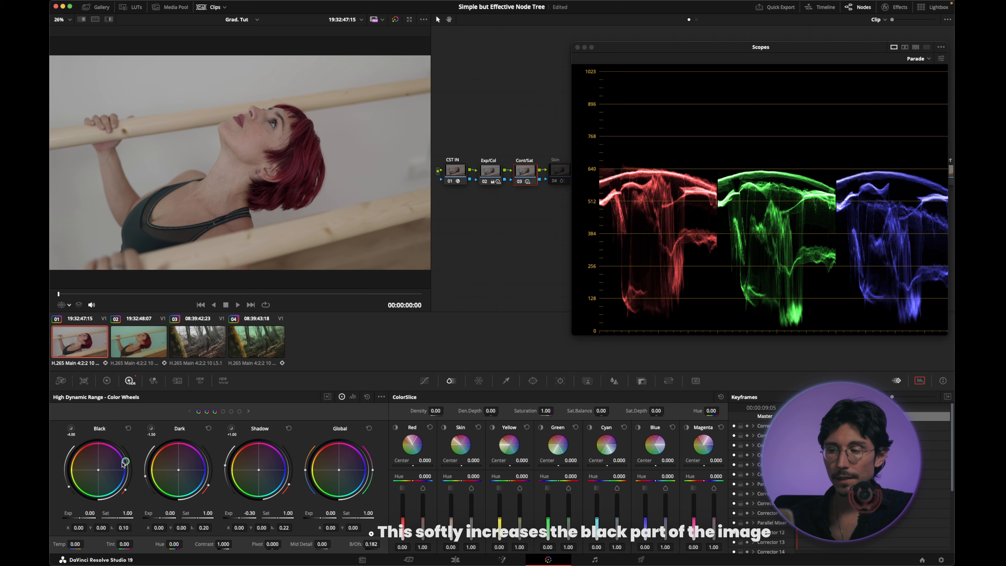
Raise the HDR Light exposure to 0.12 and return to the Black, Dark and Shadow wheels
left_click(239, 412)
left_click_drag(82, 517, 102, 517)
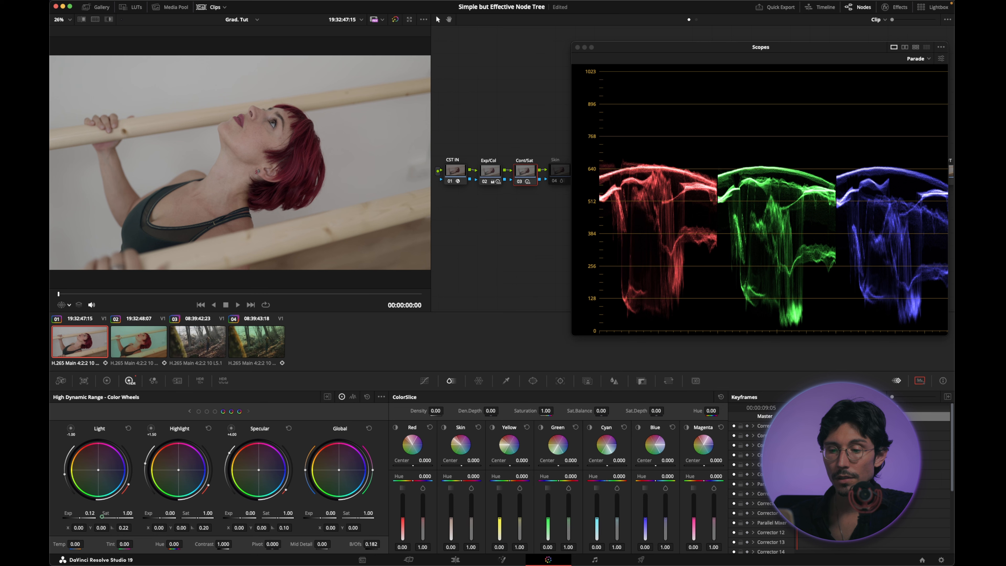
left_click(199, 411)
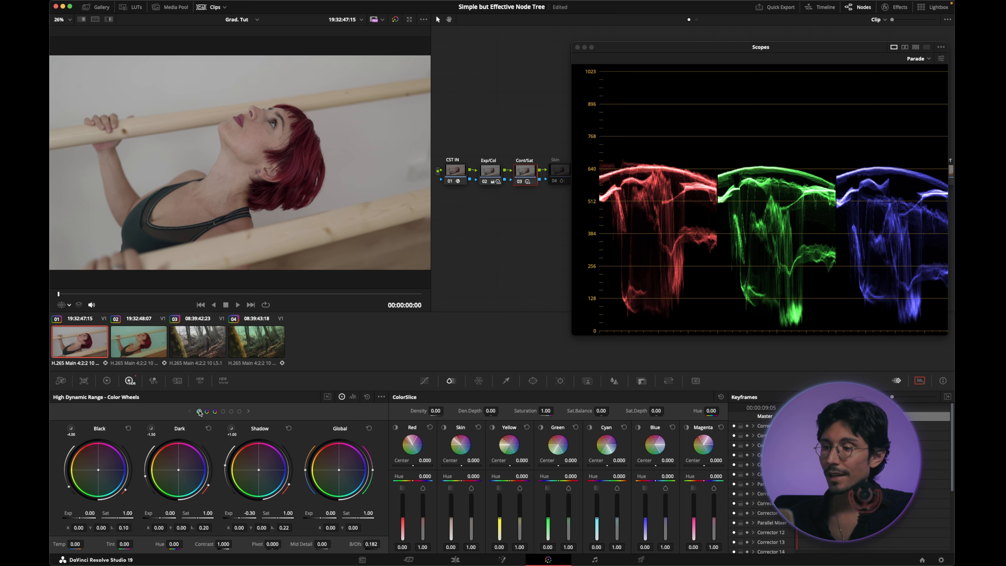
Set the HDR Shadow exposure to -0.37 and Global saturation to 1.04 on the Cont/Sat node, comparing with the node off and on
left_click_drag(244, 517, 227, 520)
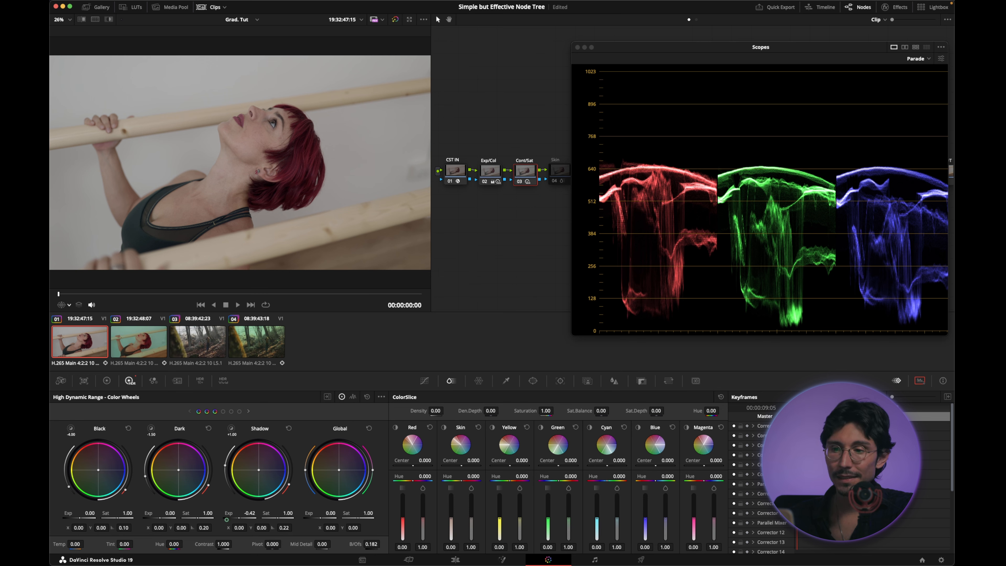
left_click(519, 180)
left_click(519, 180)
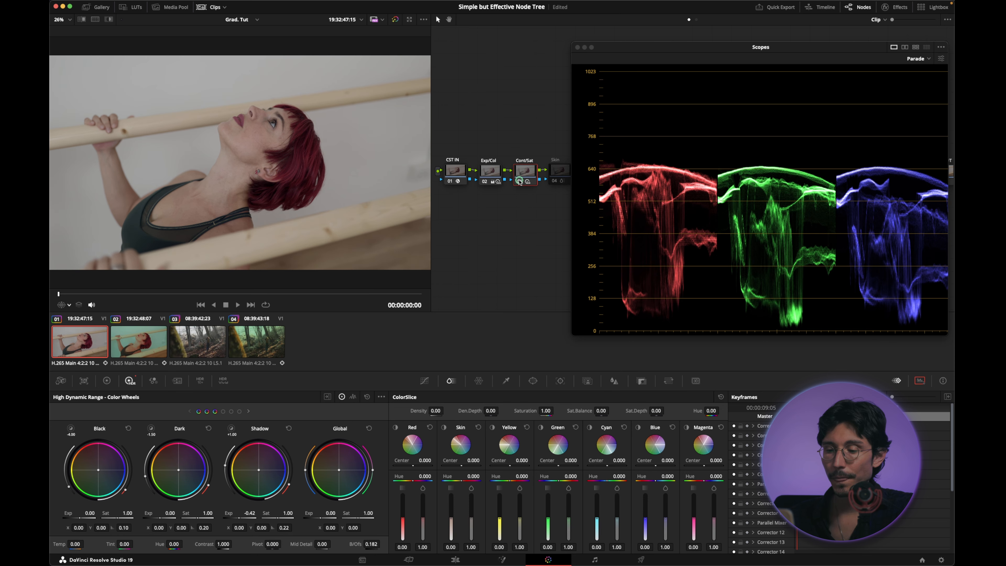
left_click_drag(241, 516, 245, 516)
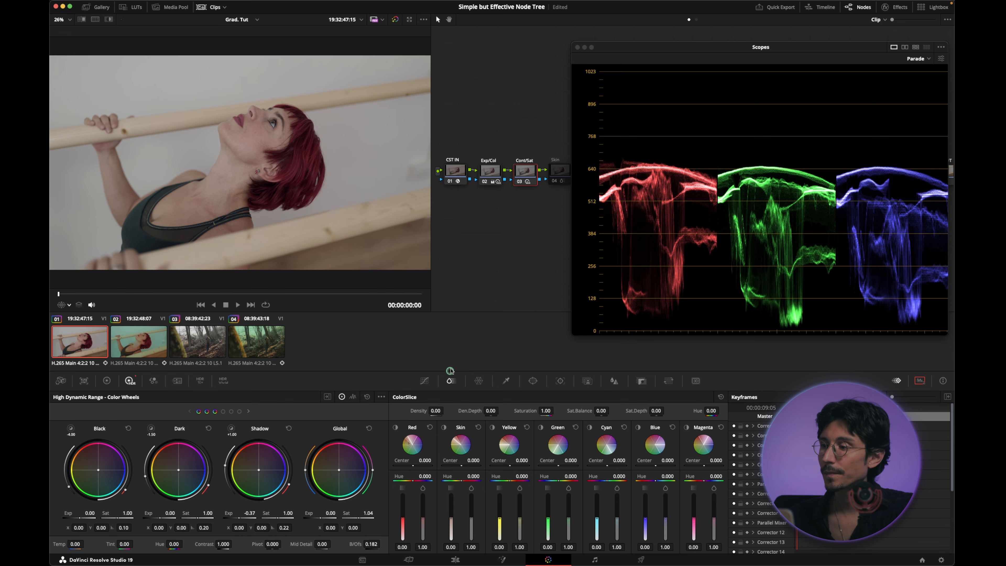
Close the floating scopes window, then enable the Skin node with its ColorSlice adjustments shown
left_click(577, 47)
left_click(554, 183)
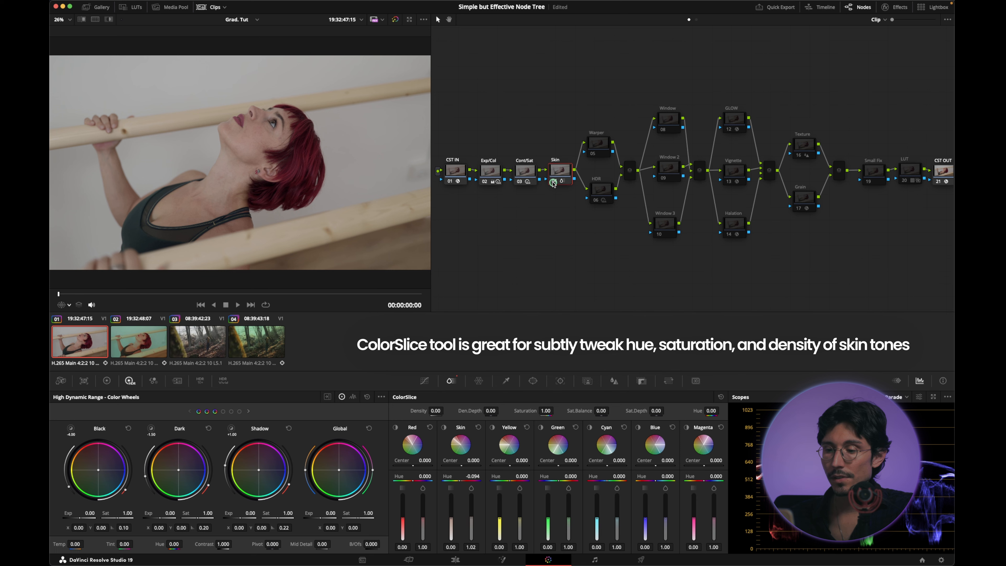
left_click(453, 382)
left_click(440, 449)
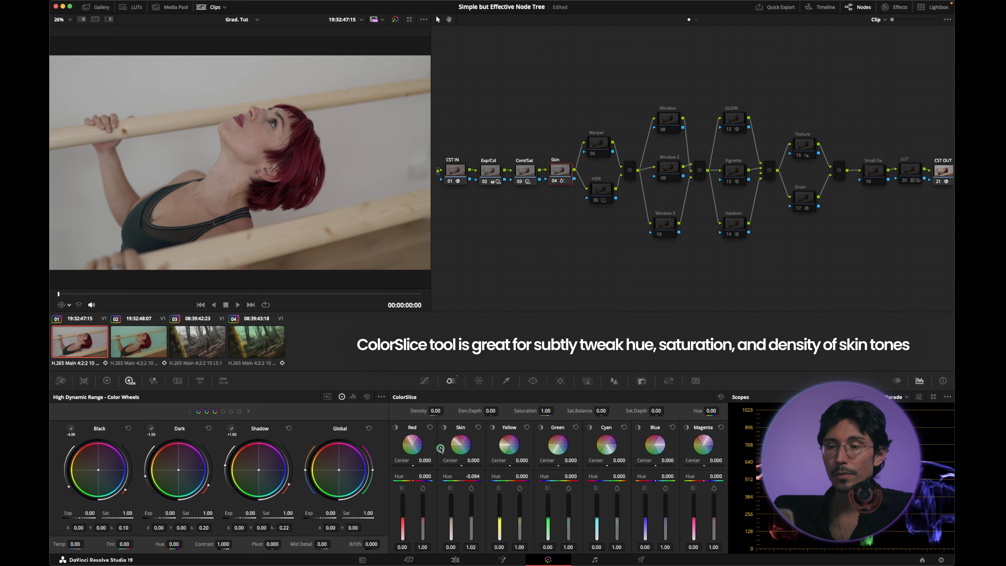
left_click(448, 423)
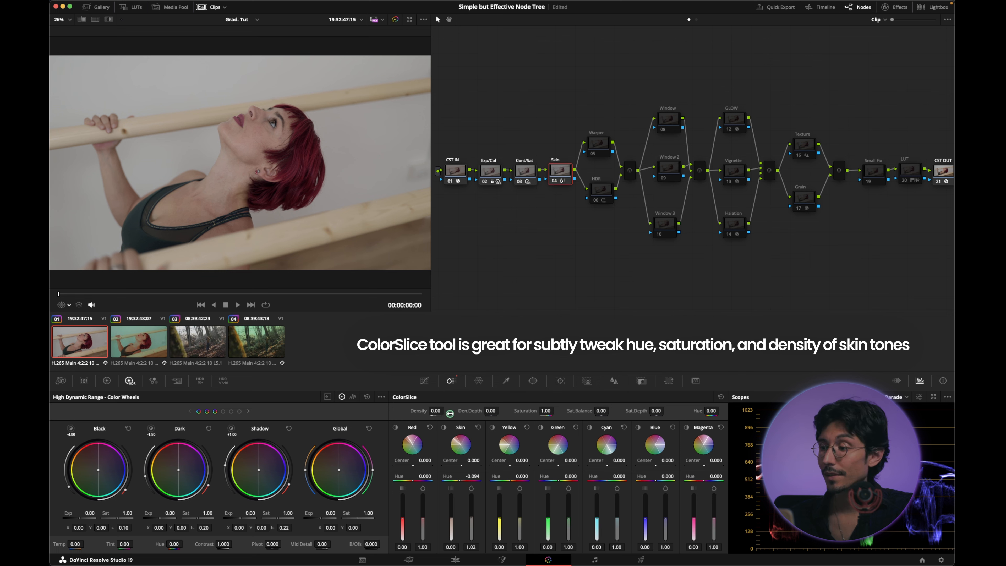
Open the scopes in a floating window and switch them to Vectorscope
left_click(933, 397)
left_click_drag(693, 50, 690, 50)
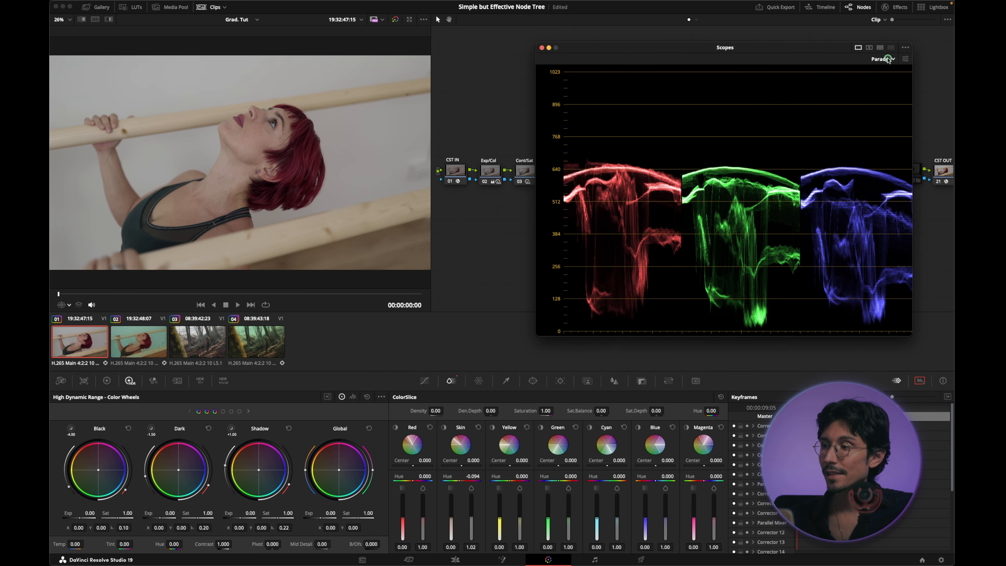
left_click(879, 59)
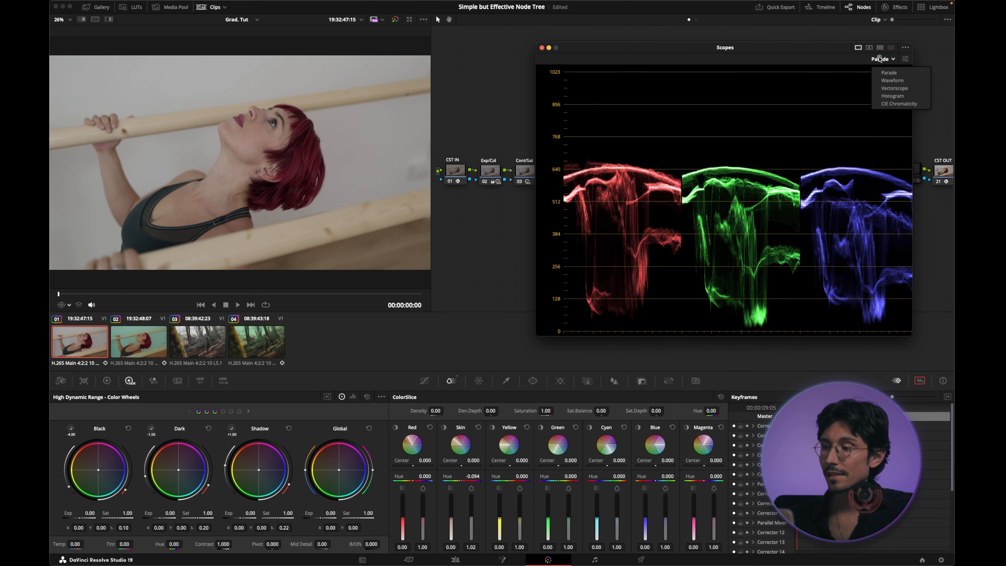
left_click(892, 88)
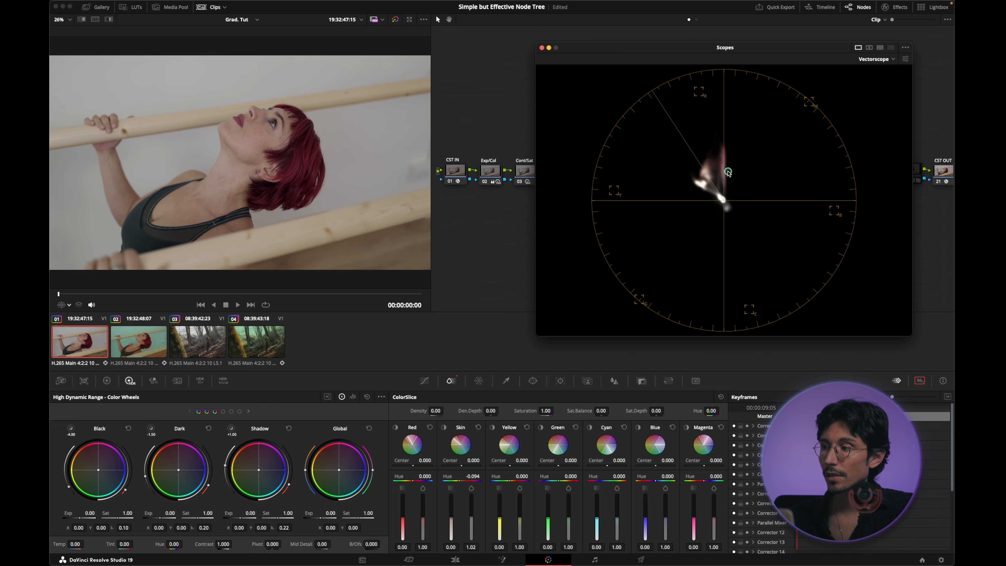
Check the vectorscope's Show Skin Tone Indicator option and reposition the scopes window
left_click(904, 60)
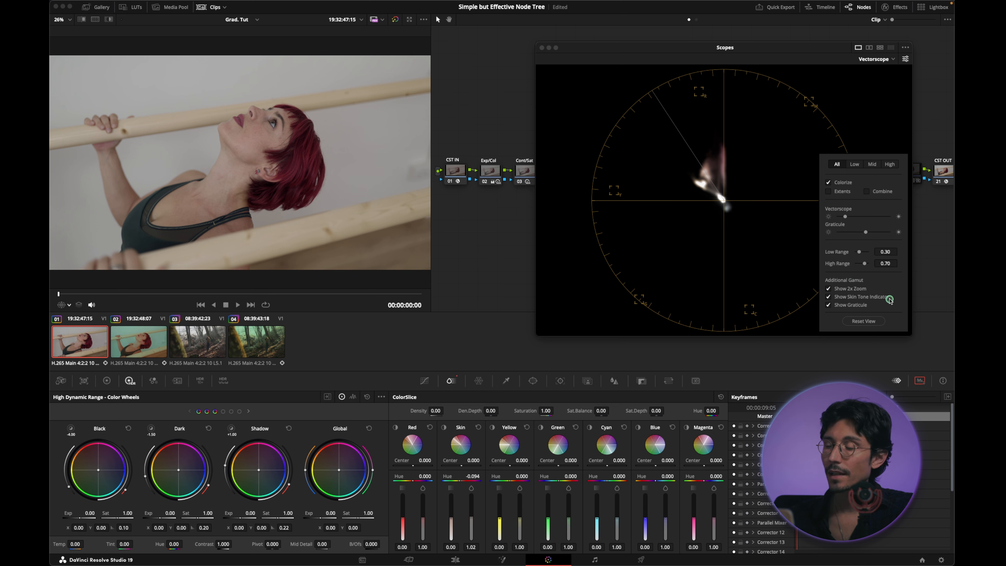
left_click(853, 109)
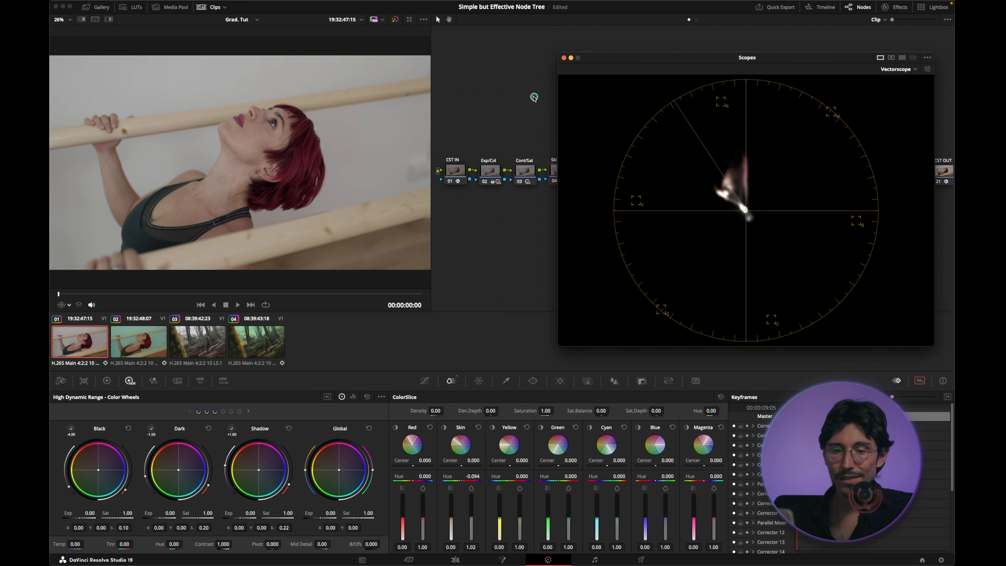
left_click_drag(646, 56, 638, 51)
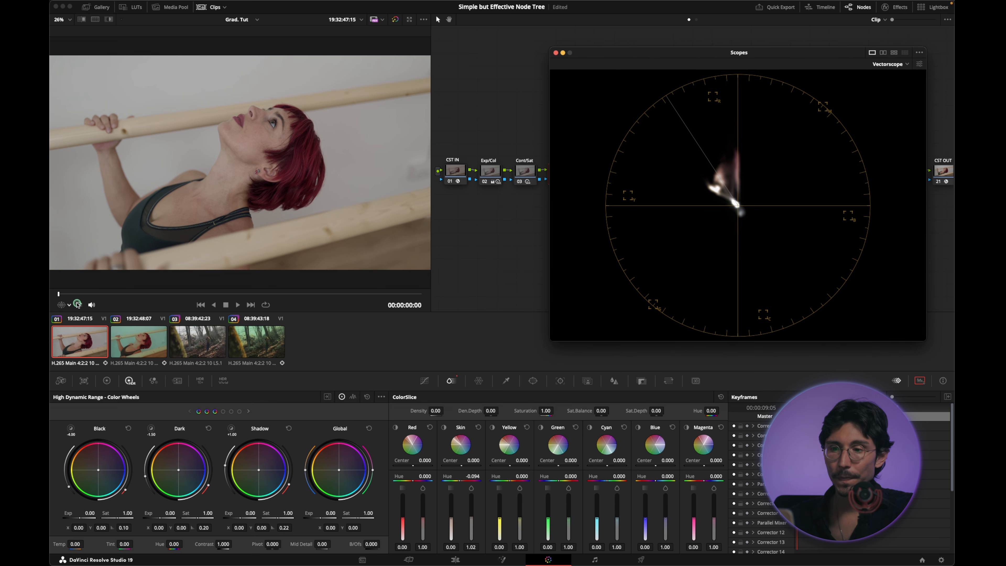
Enlarge the neck skin with Input Sizing, using zoom 7.606, pan -261.120 and tilt -1531.440, to isolate it on the vectorscope
left_click(68, 304)
left_click(88, 326)
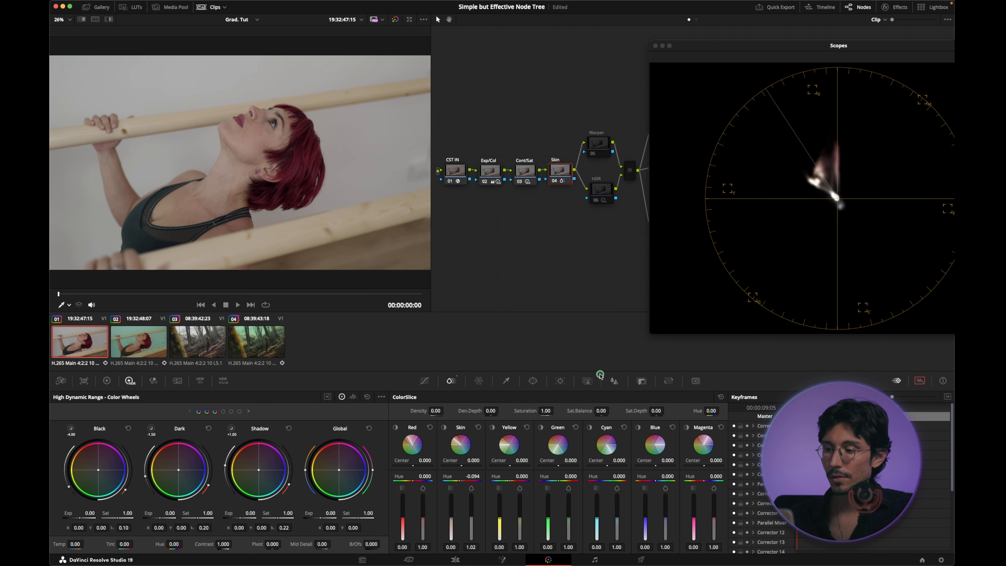
left_click(642, 381)
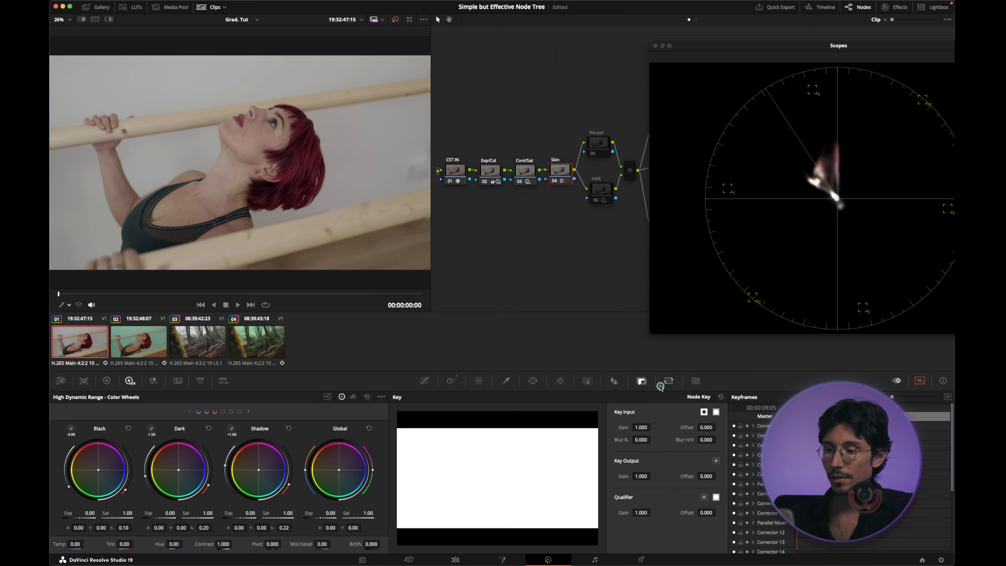
left_click(669, 381)
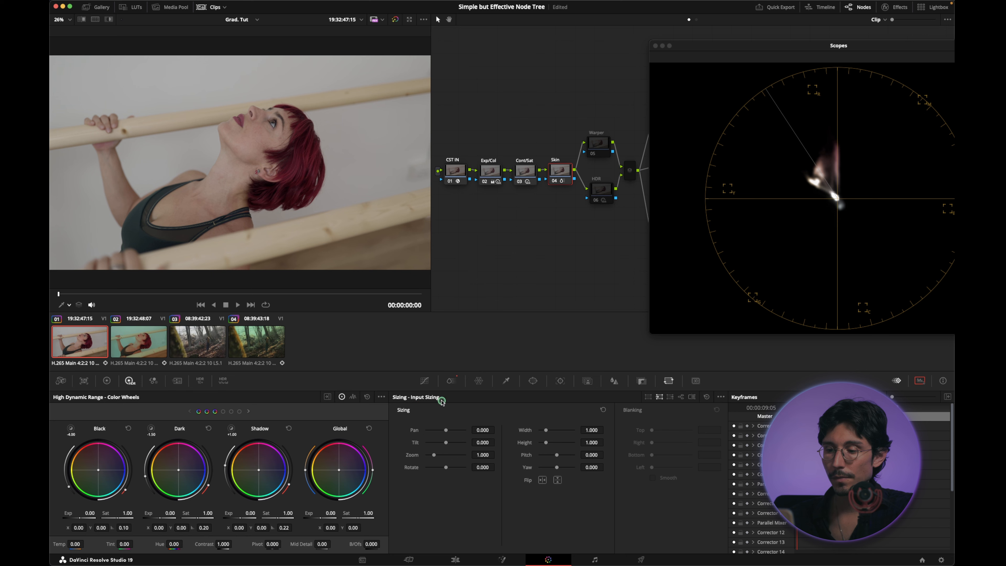
left_click_drag(434, 455, 484, 463)
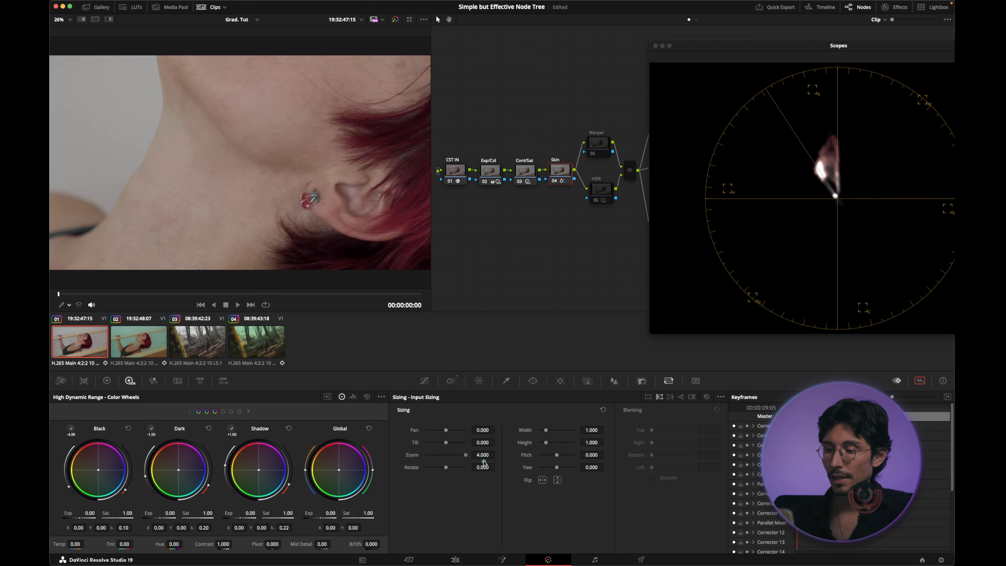
left_click(477, 457)
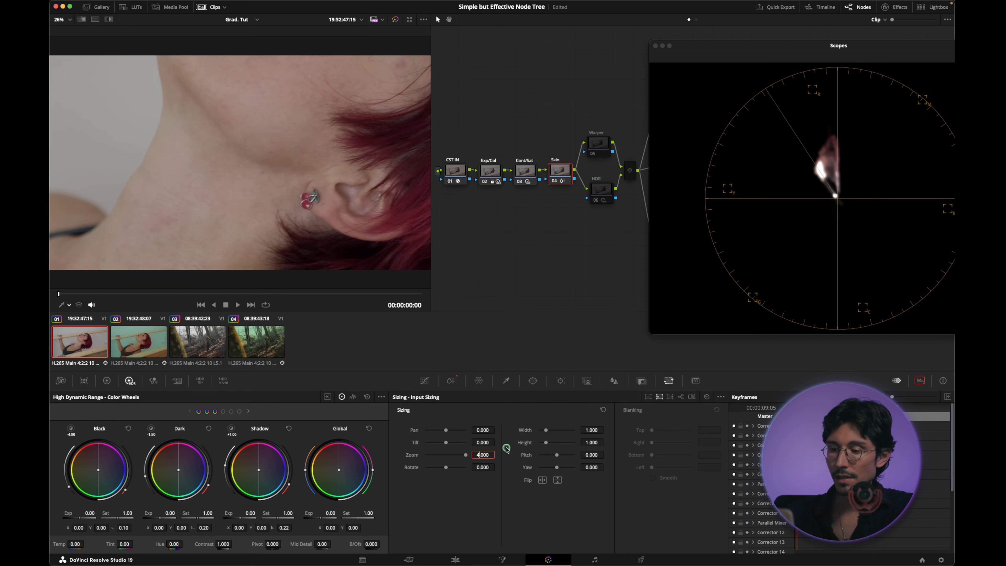
key("Return")
left_click_drag(446, 443, 432, 444)
left_click_drag(446, 431, 444, 430)
left_click_drag(474, 463, 479, 458)
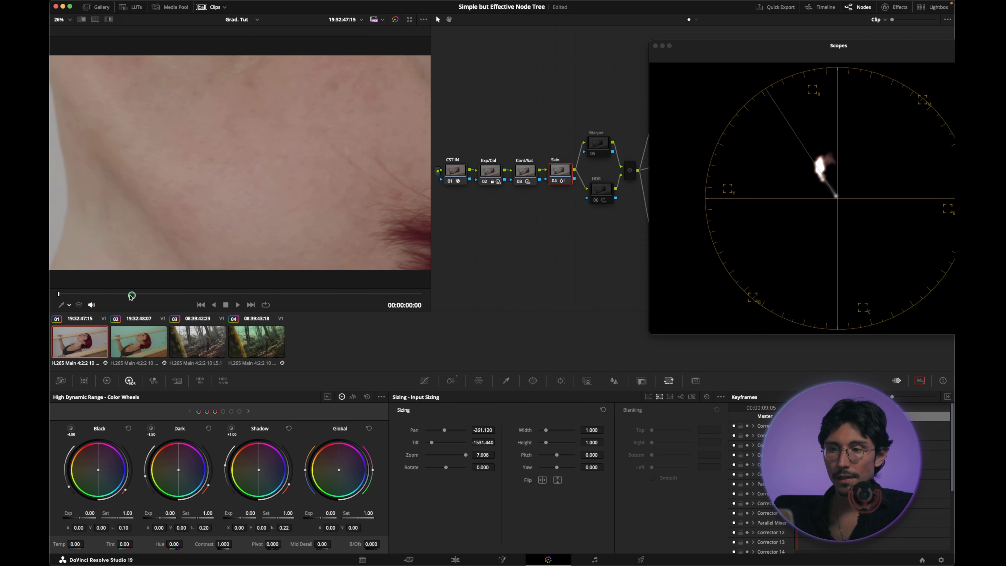
Set the viewer overlay to the qualifier and reset the Input Sizing to show the full frame
left_click(73, 304)
left_click(81, 327)
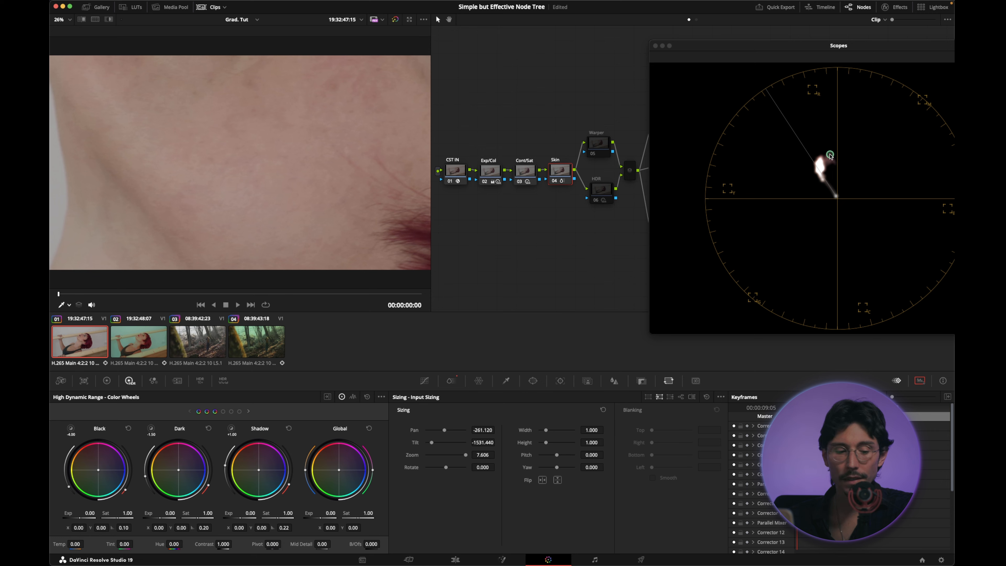
left_click(707, 397)
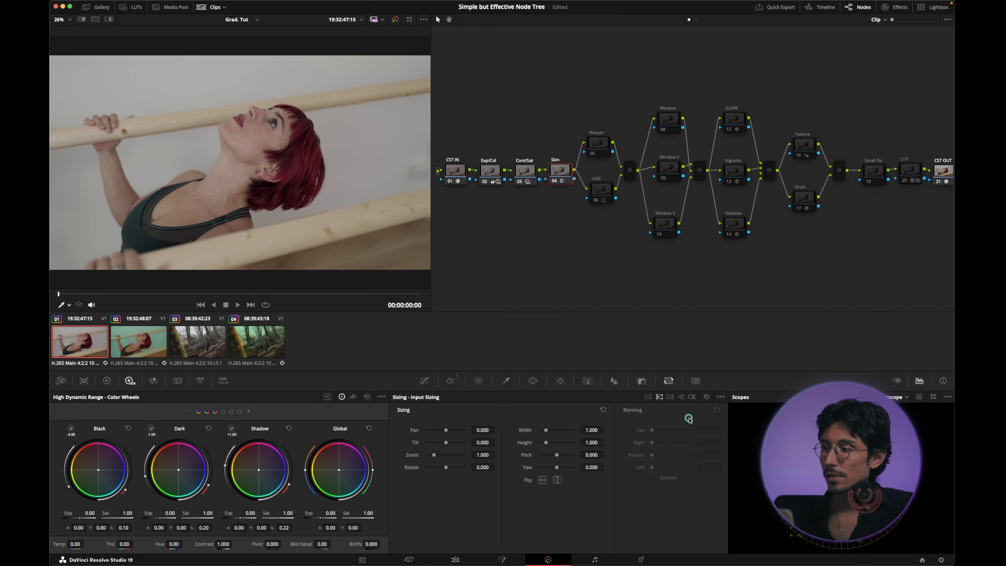
Select and enable the LUT node near the end of the node tree
left_click(919, 171)
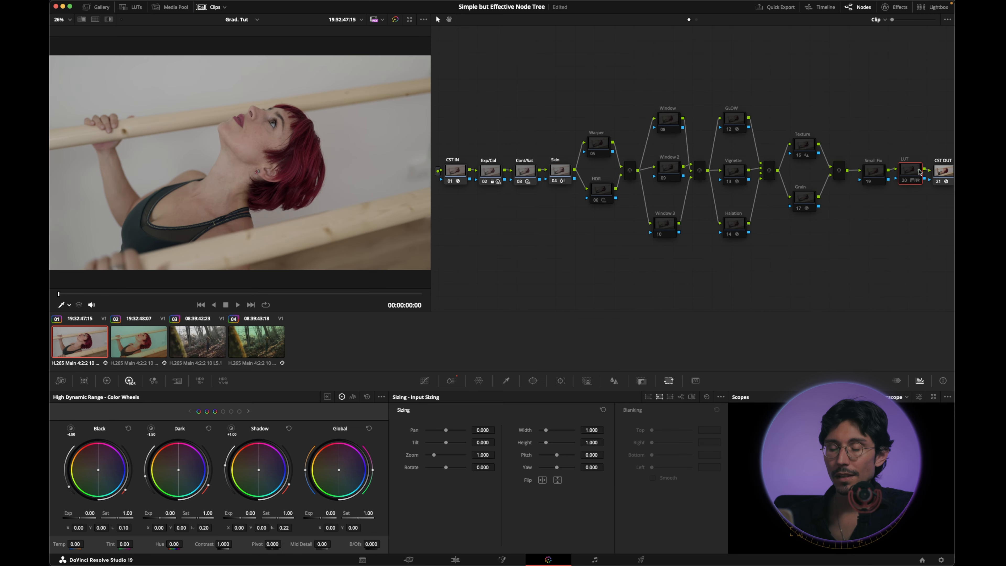
left_click(904, 181)
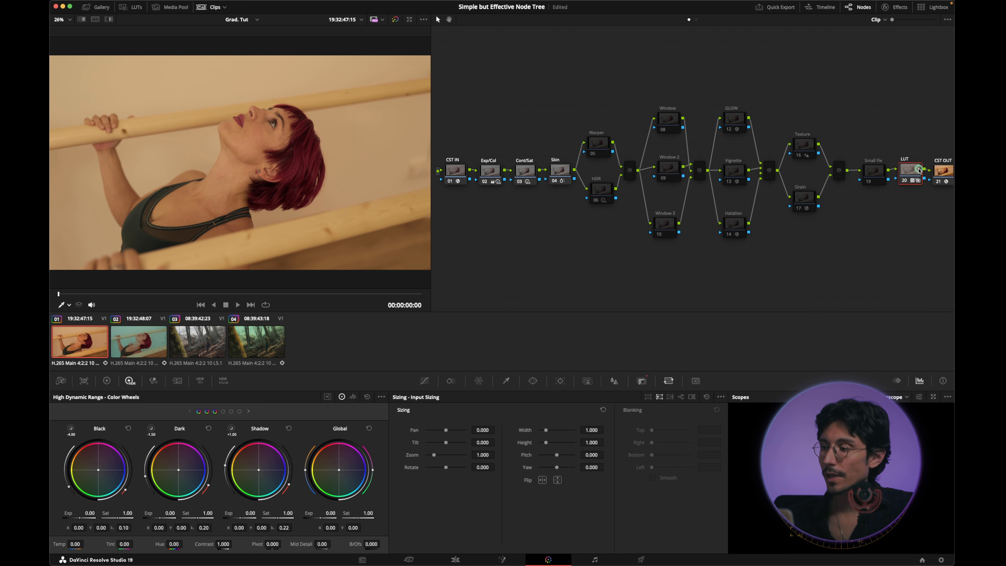
Compare the LUT node with its composite mode set to Normal, and return the mode to Color
right_click(910, 170)
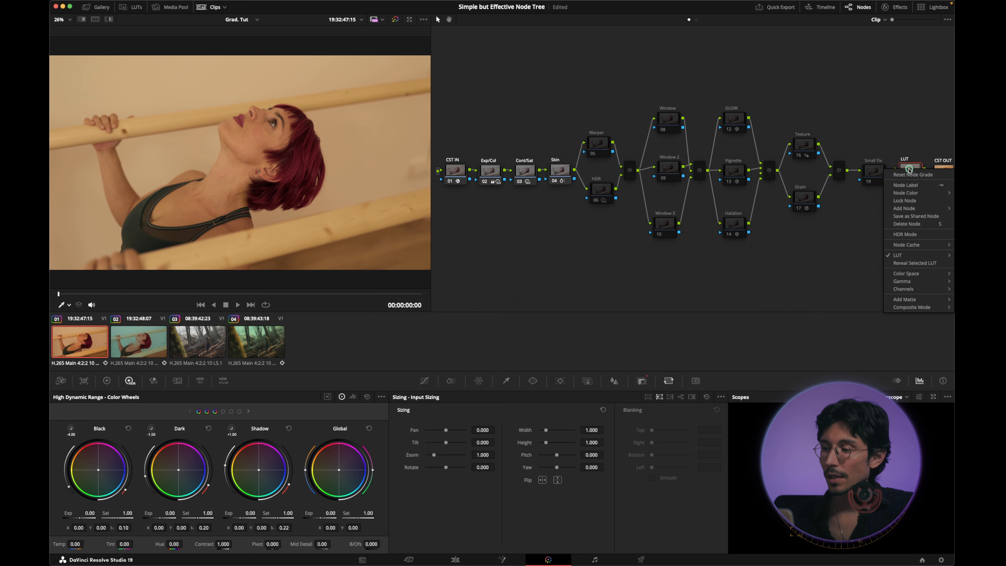
mouse_move(912, 310)
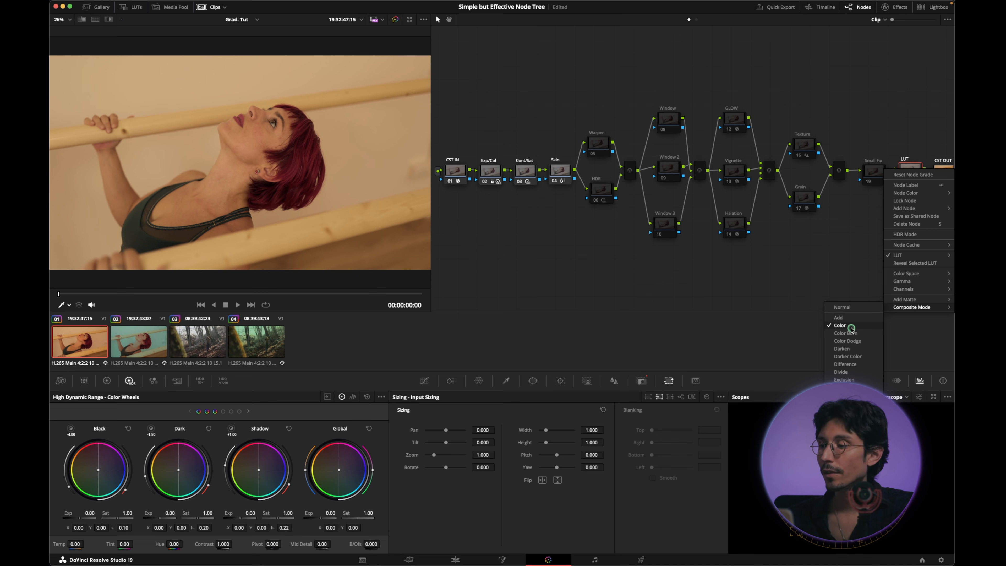
left_click(848, 307)
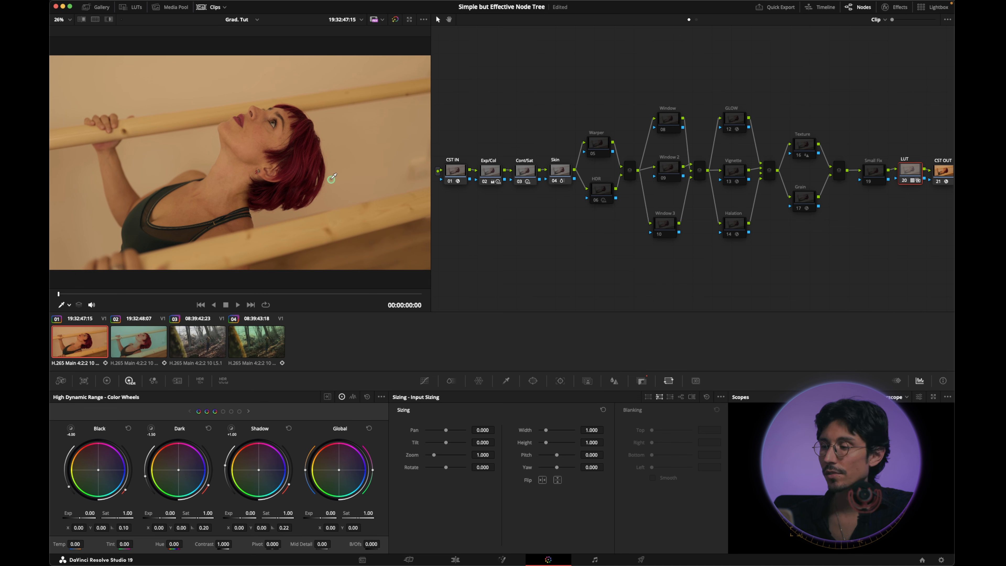
right_click(913, 168)
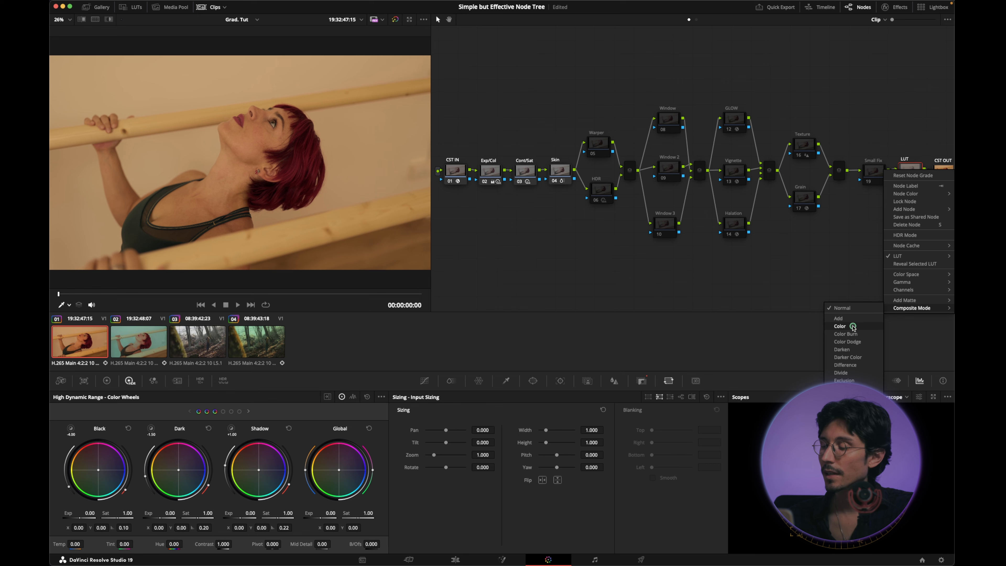
left_click(853, 328)
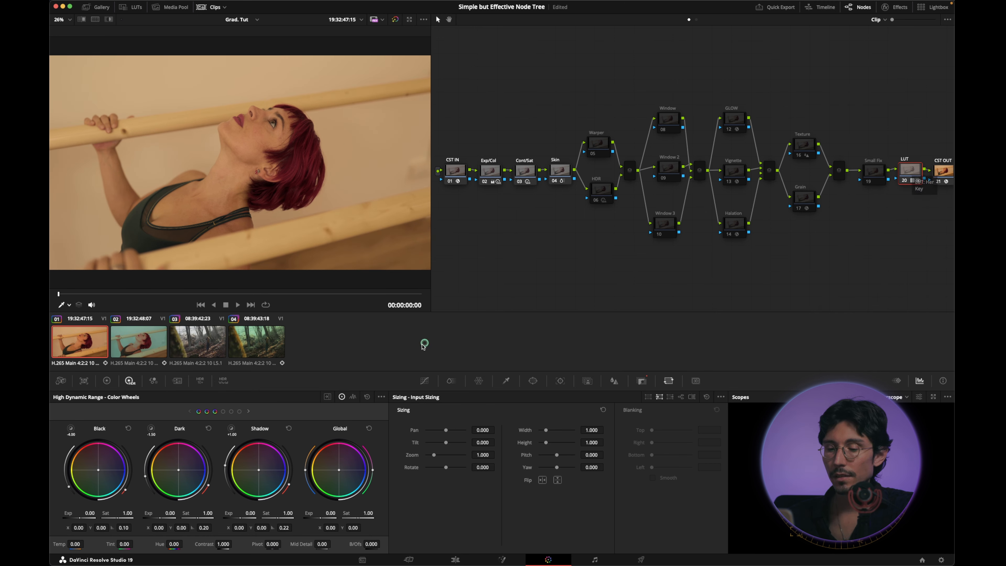
Switch to the browser, view the 70 Free LUTs sign-up form on Color Grading Central, and return to DaVinci Resolve
left_click(214, 550)
left_click(308, 36)
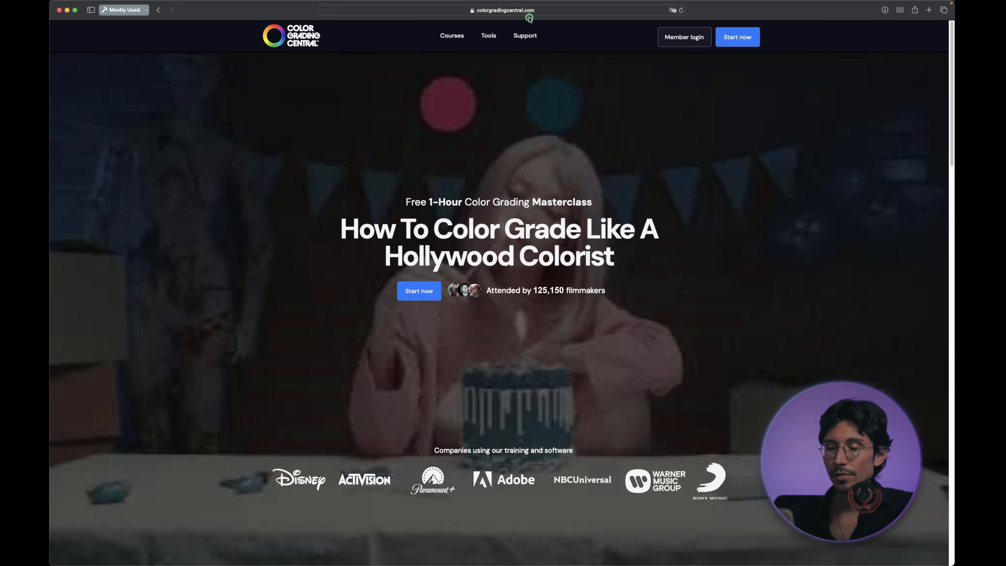
scroll(355, 238, "down", 15)
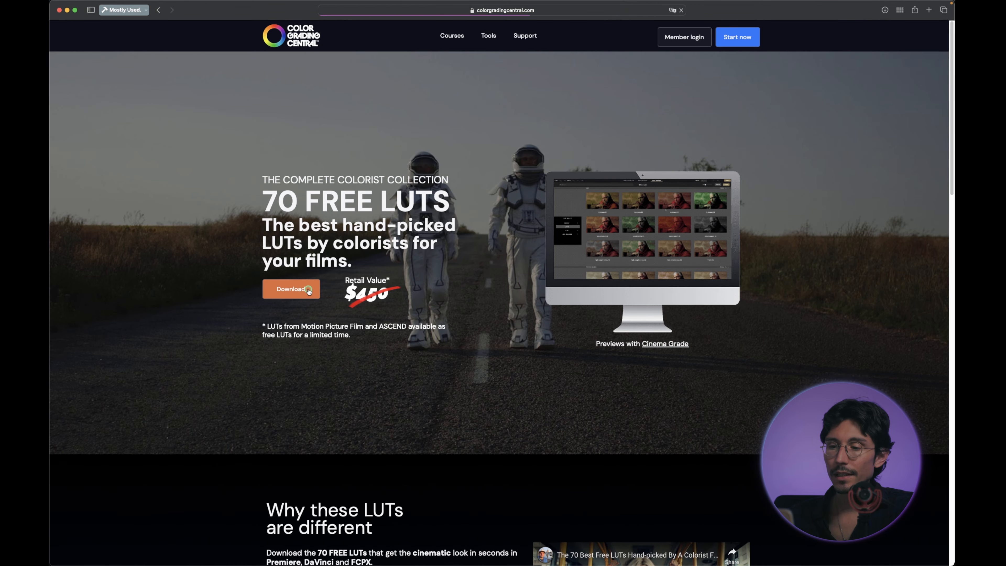
left_click(309, 290)
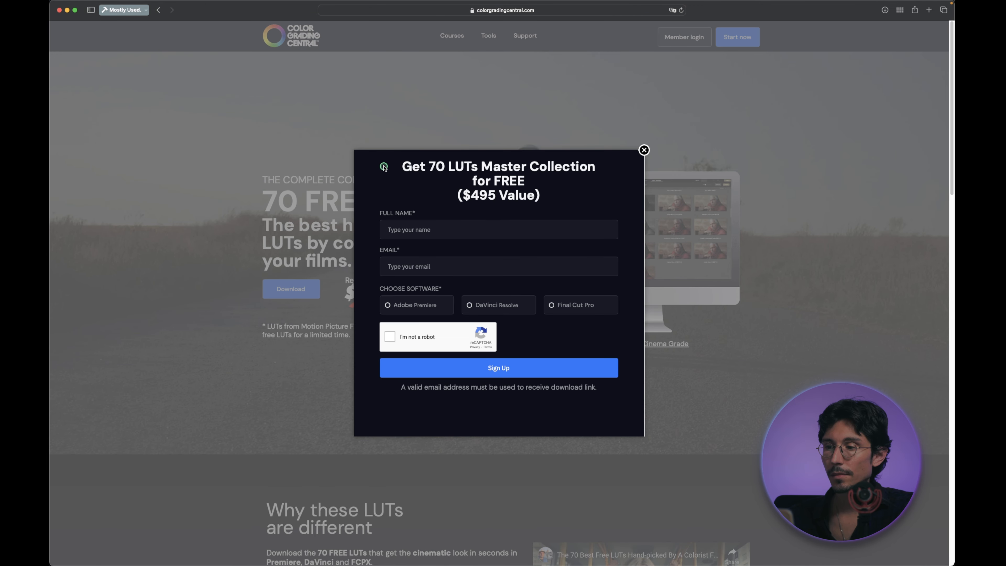
left_click(644, 150)
left_click(472, 550)
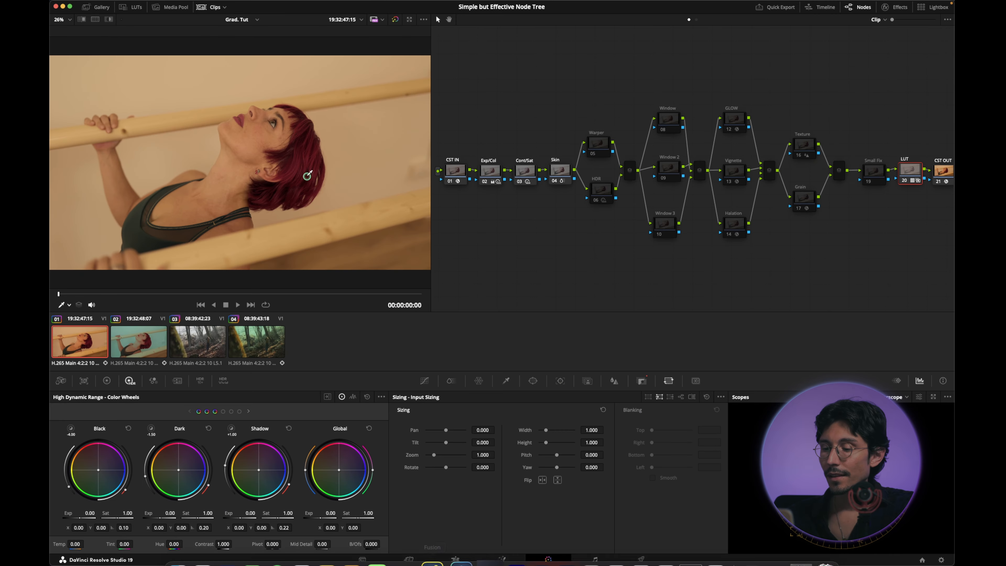
Reveal the Film Emulation LUT folder in Finder and go up to its parent ColorGradingCentral LUTs folder
left_click(132, 7)
right_click(191, 46)
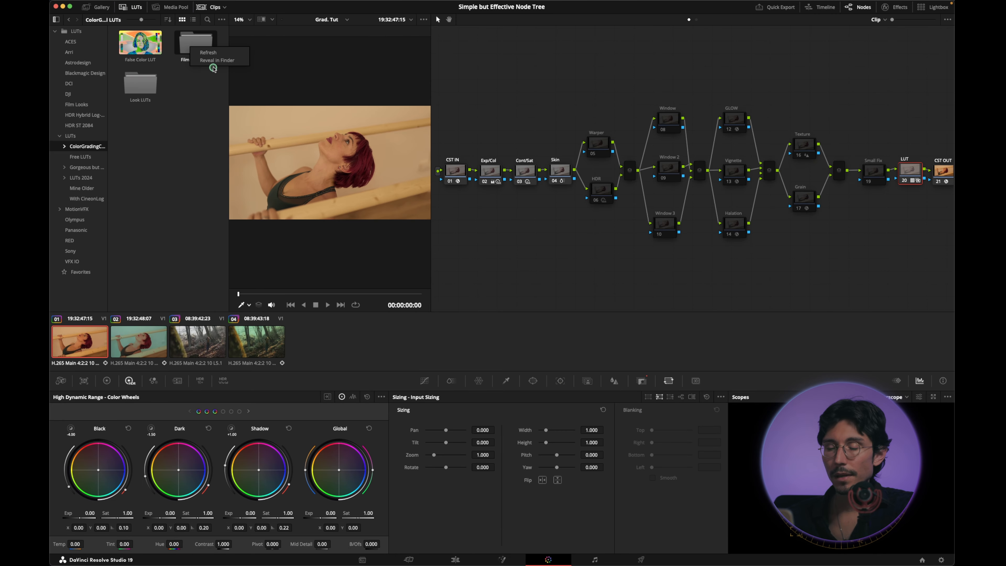
left_click(219, 61)
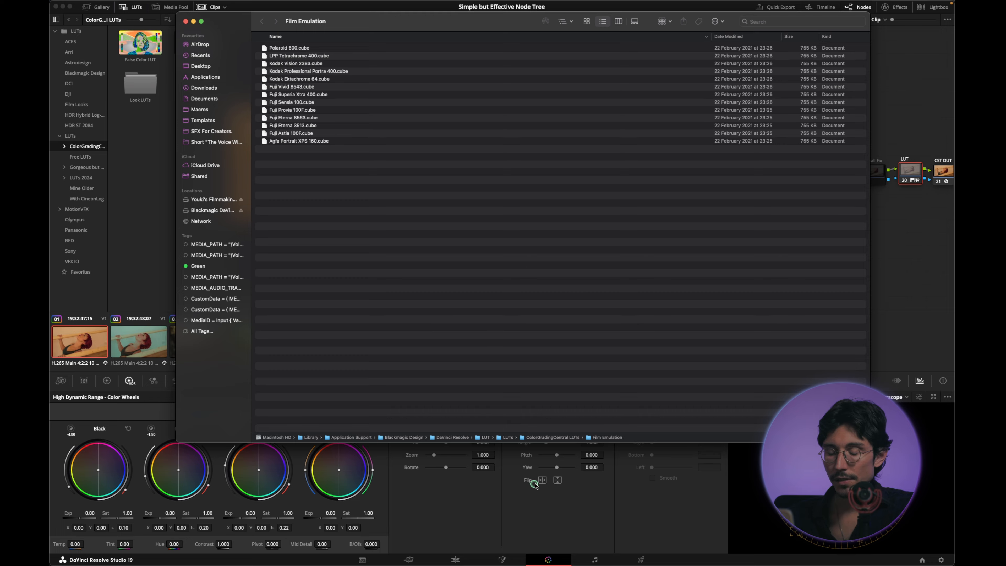
double_click(556, 440)
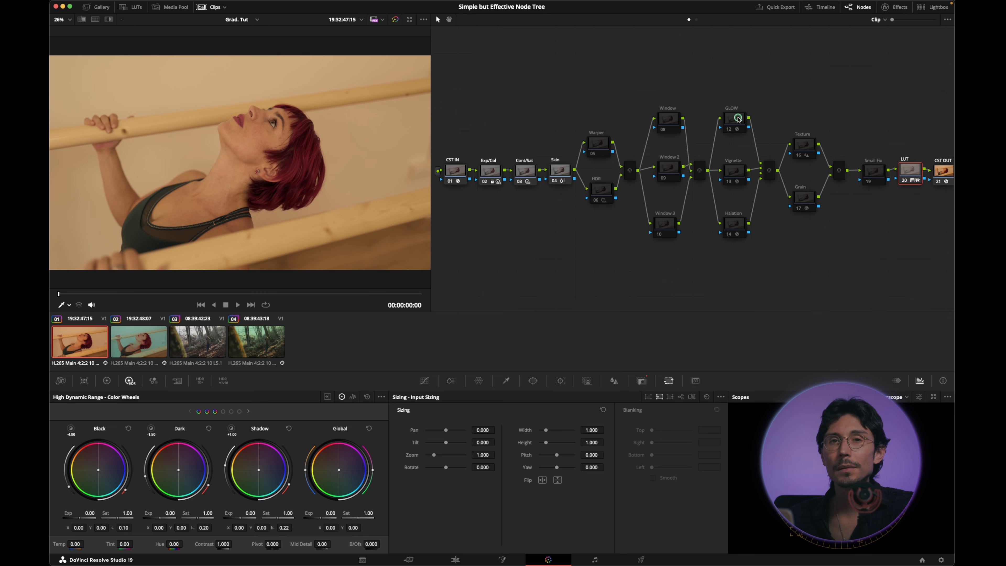
Enable the GLOW node in the node tree
left_click(725, 130)
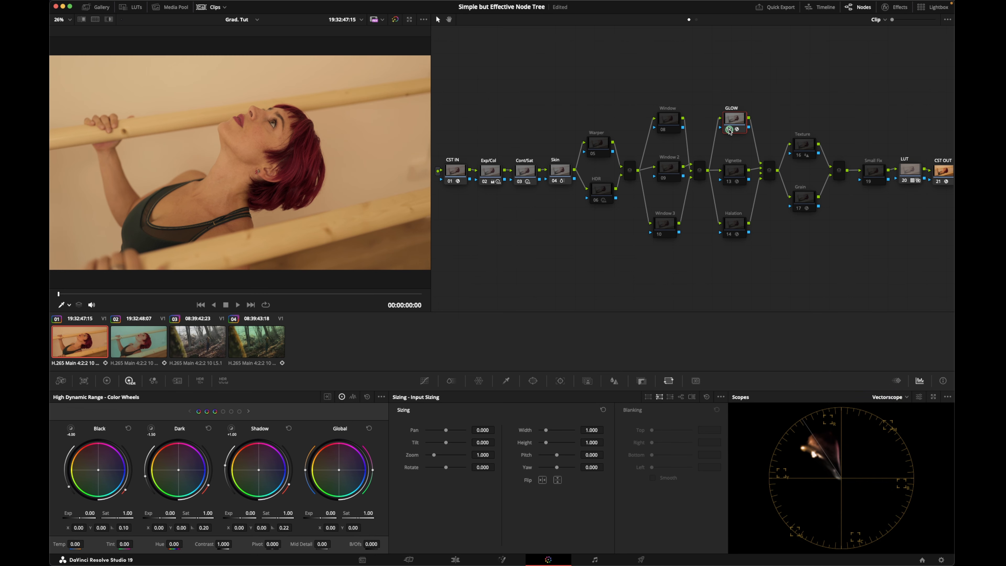
Enable the Vignette and Halation nodes below the GLOW node
left_click(729, 177)
left_click(729, 234)
left_click(735, 228)
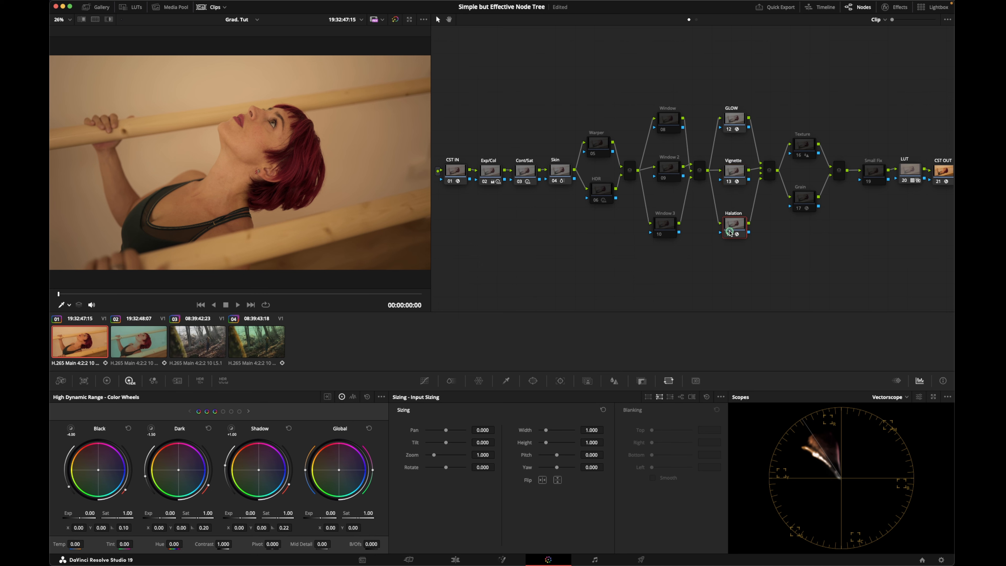
Fine-tune the Spread and Shine Threshold of the Glow effect on the GLOW node
left_click(734, 118)
left_click(896, 7)
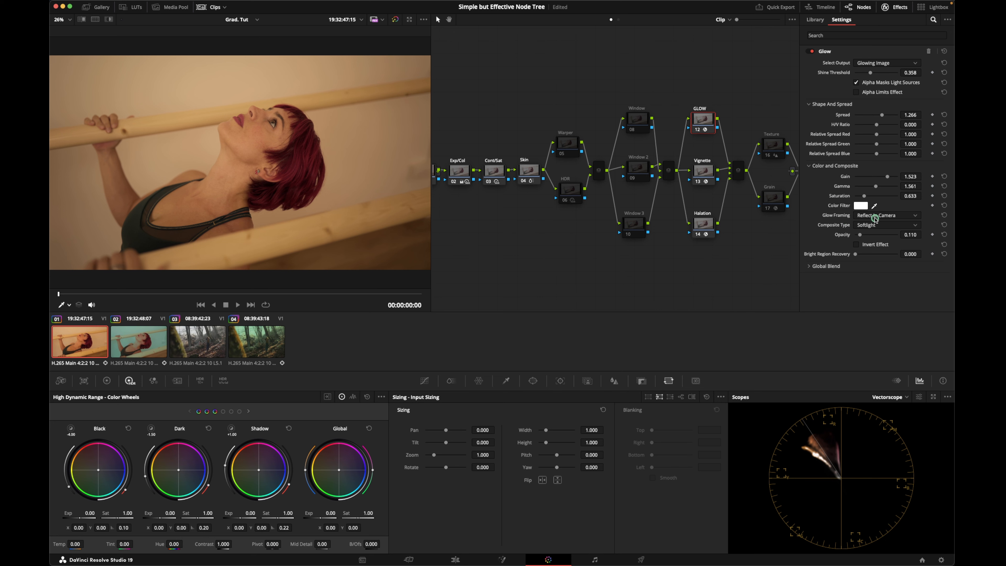
mouse_move(876, 116)
left_mouse_down()
mouse_move(849, 118)
mouse_move(868, 118)
left_mouse_up()
left_click_drag(887, 115, 886, 115)
left_click_drag(871, 73, 869, 73)
left_click(894, 9)
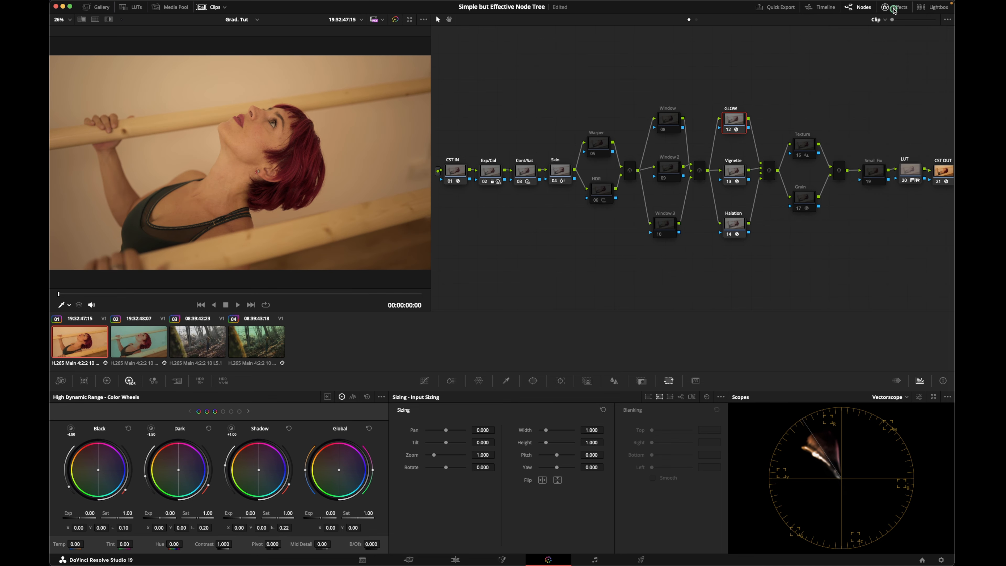
Fine-tune the Softness of the Vignette effect on the Vignette node
left_click(737, 171)
left_click(894, 8)
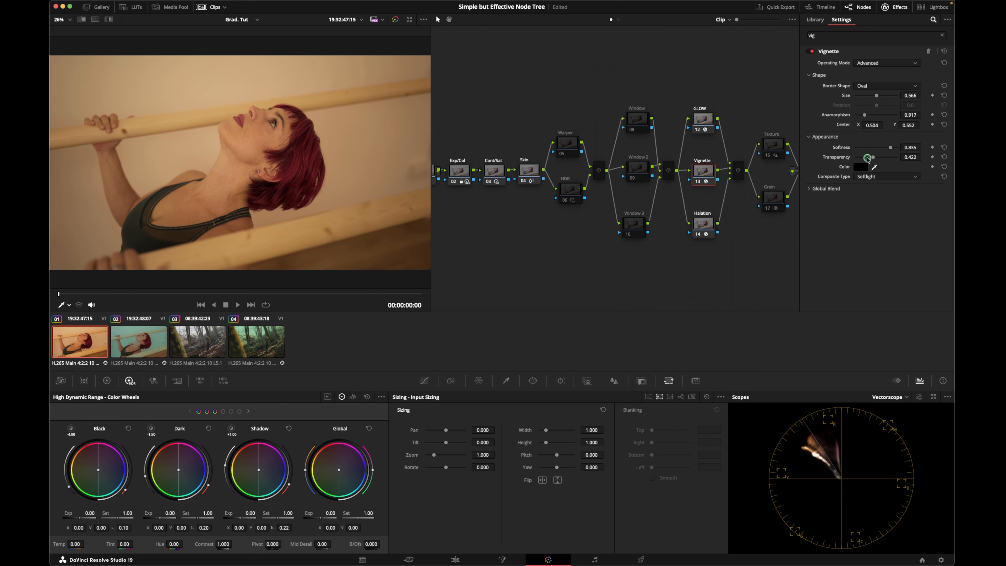
left_click_drag(891, 147, 890, 148)
left_click(900, 7)
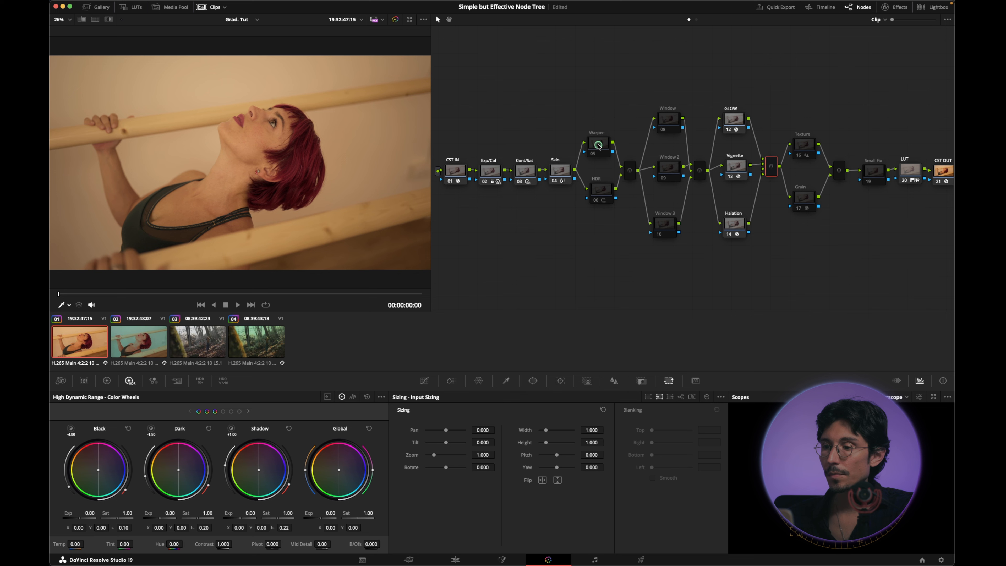
Move the parallel Warper and HDR nodes slightly closer together in the node tree
left_click_drag(598, 146, 601, 145)
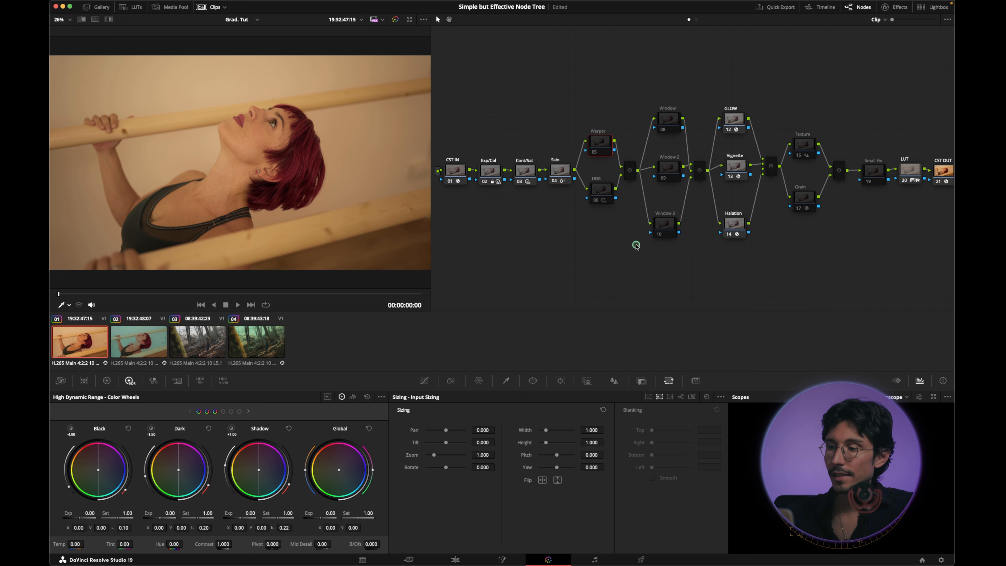
left_click_drag(604, 188, 600, 181)
Add three parallel nodes to the HDR node and undo all three additions
key("alt+p")
key("alt+p")
key("alt+p")
key("super+z")
key("super+z")
key("super+z")
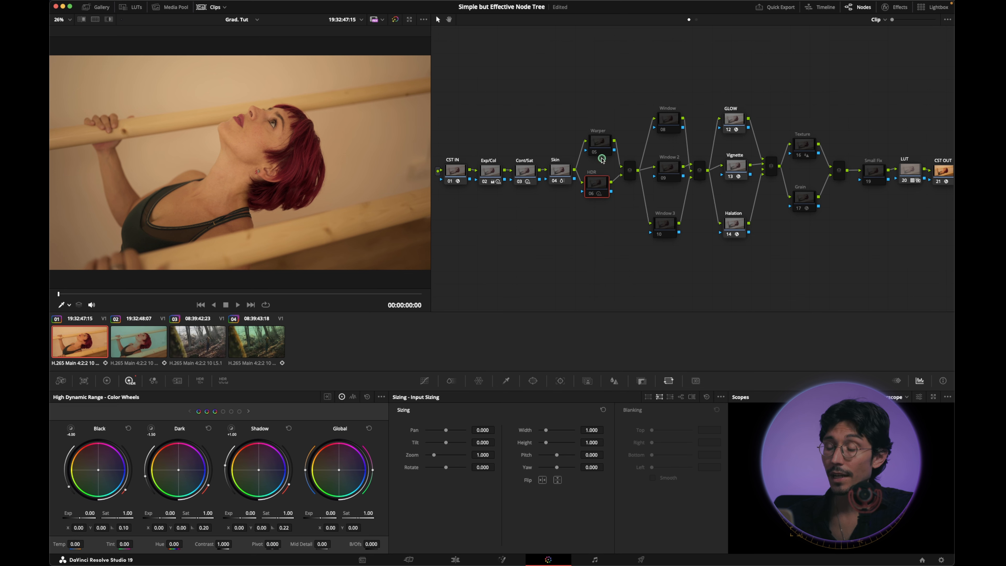
Enable the Warper and HDR nodes, and show the Light, Highlight and Specular wheels for the HDR node
left_click_drag(600, 142, 598, 142)
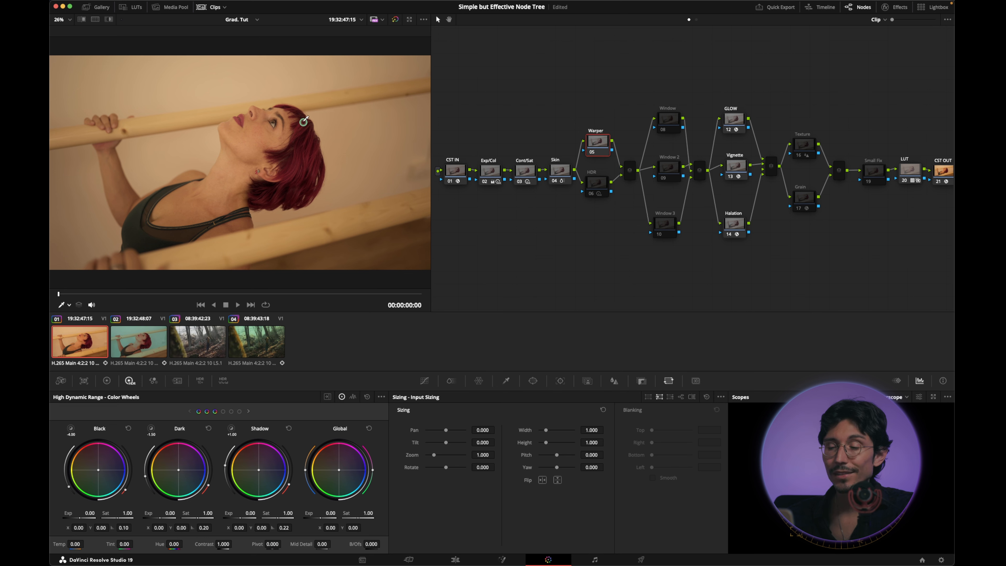
left_click(592, 194)
left_click(592, 193)
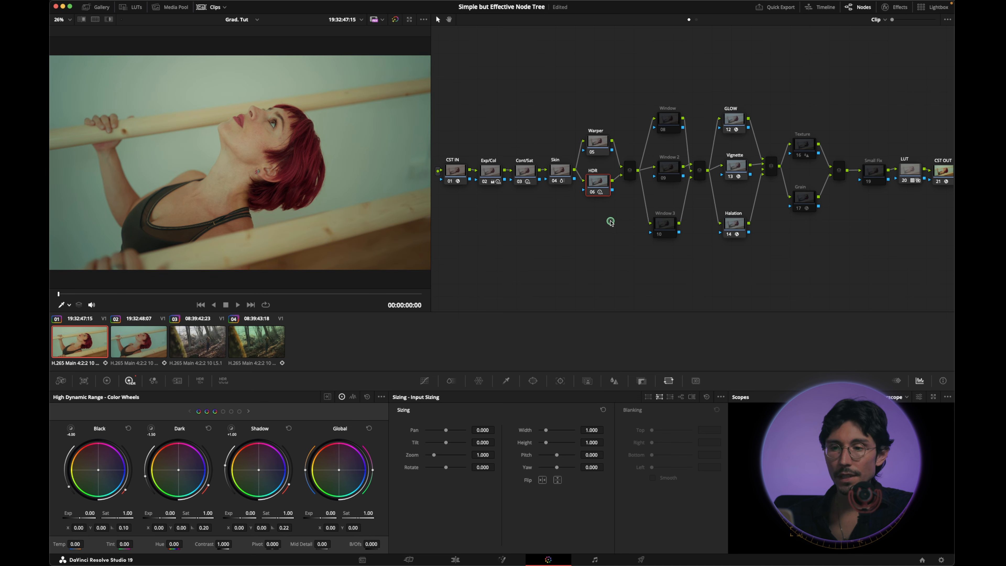
left_click(238, 412)
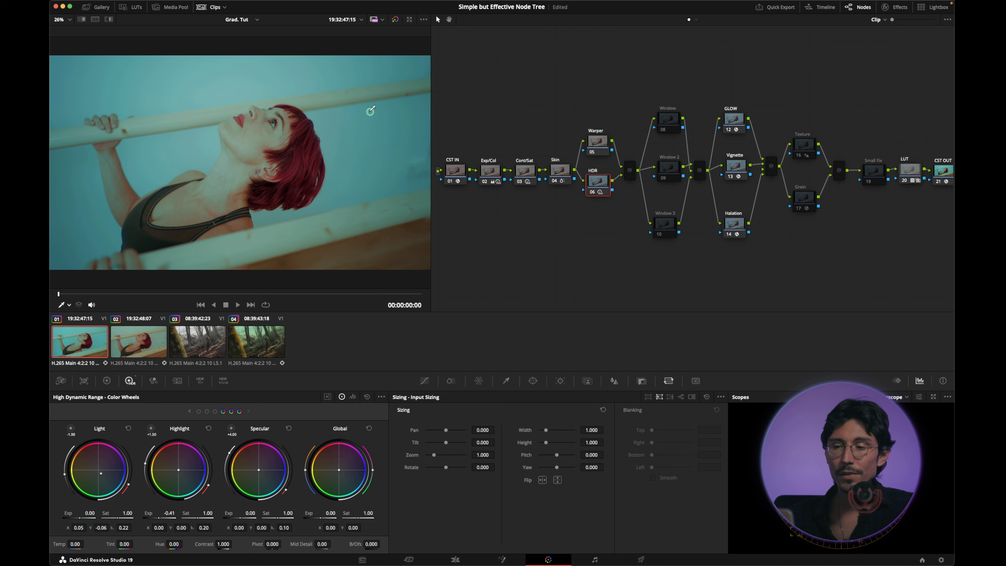
Stack the three Window nodes closer together and enable the first Window node
left_click(669, 119)
left_click_drag(669, 118, 664, 116)
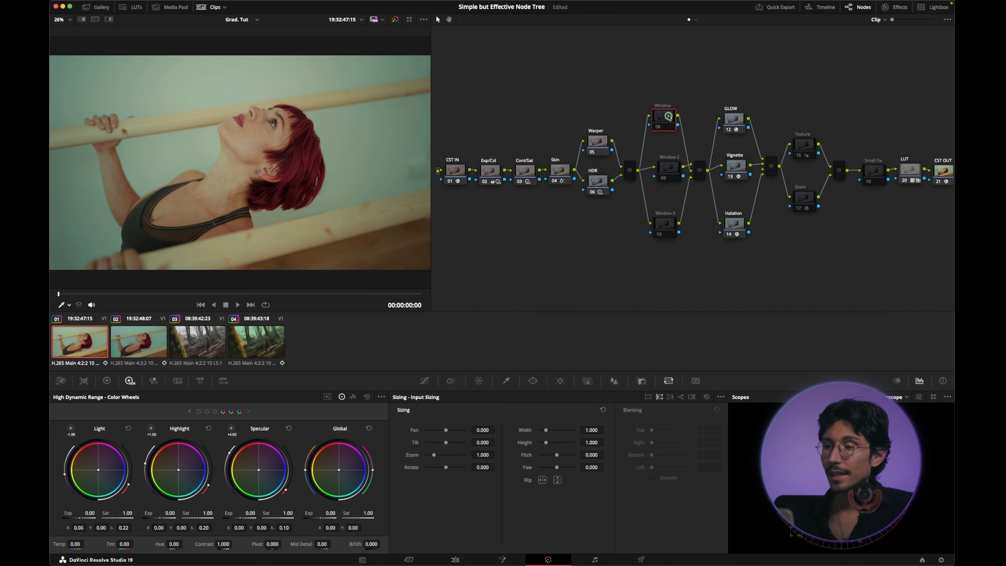
left_click_drag(670, 173, 664, 169)
left_click_drag(668, 222, 665, 209)
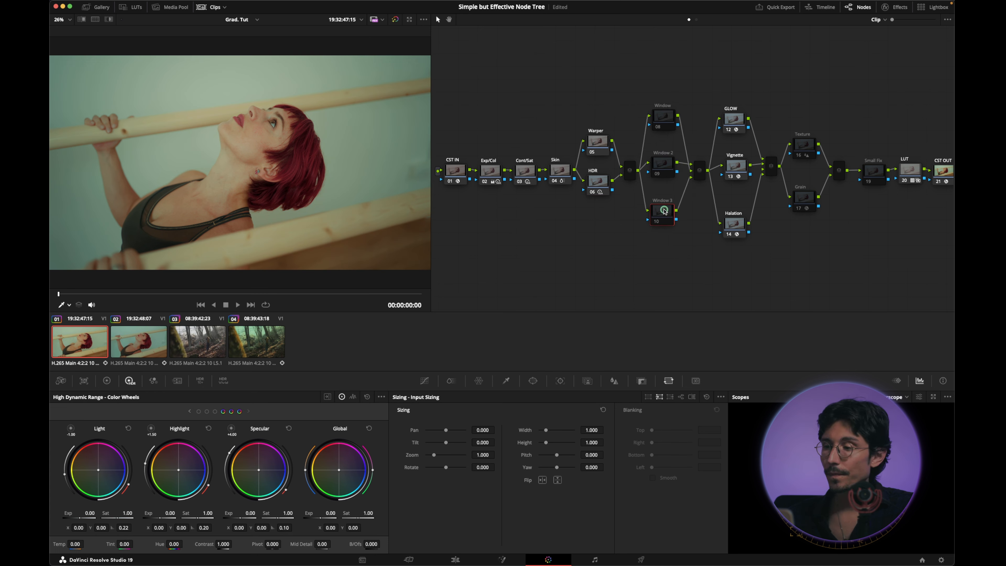
left_click(670, 115)
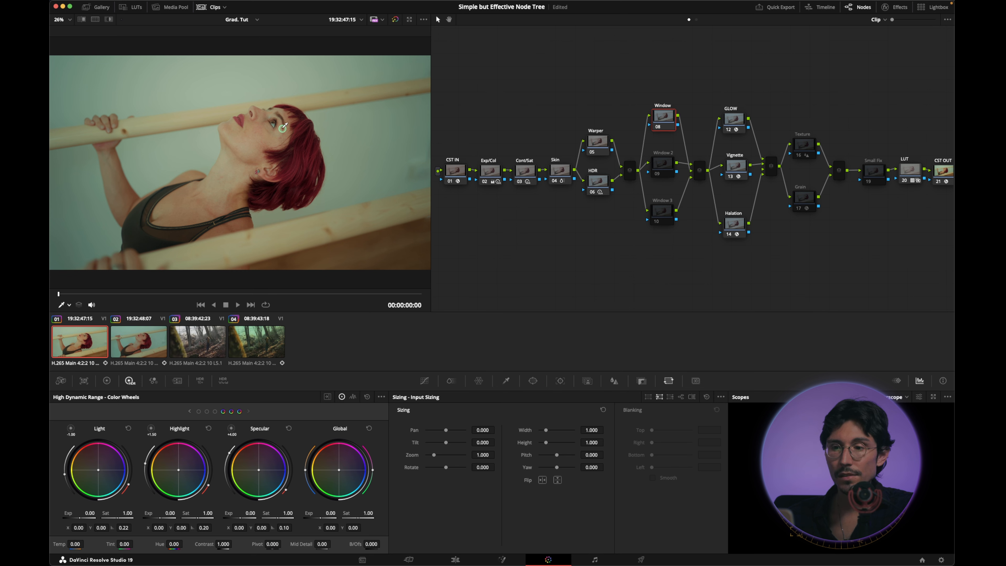
Add a small circular power window over the woman's eye on the Window node, and check its coverage with Highlight
left_click(598, 182)
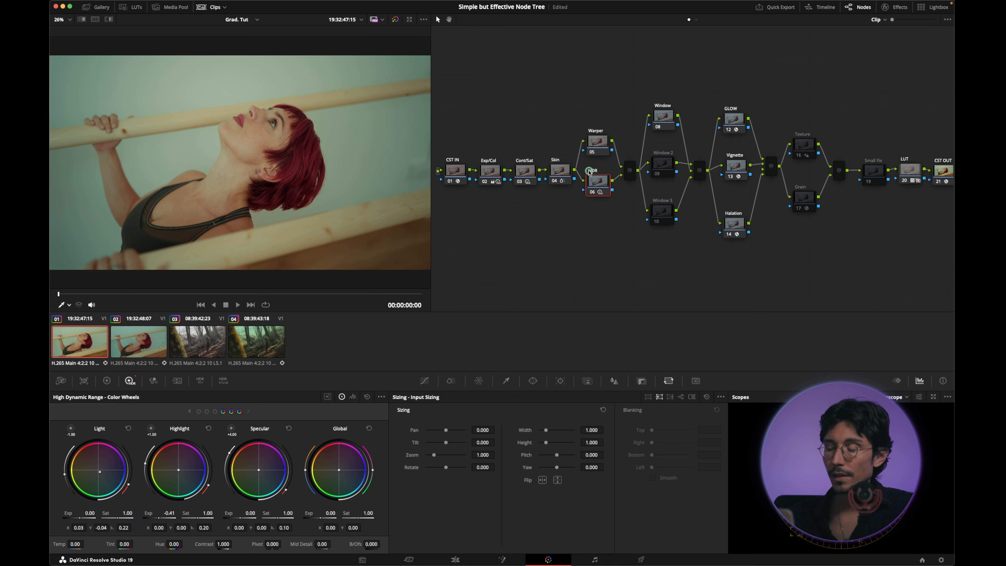
left_click_drag(662, 120, 668, 120)
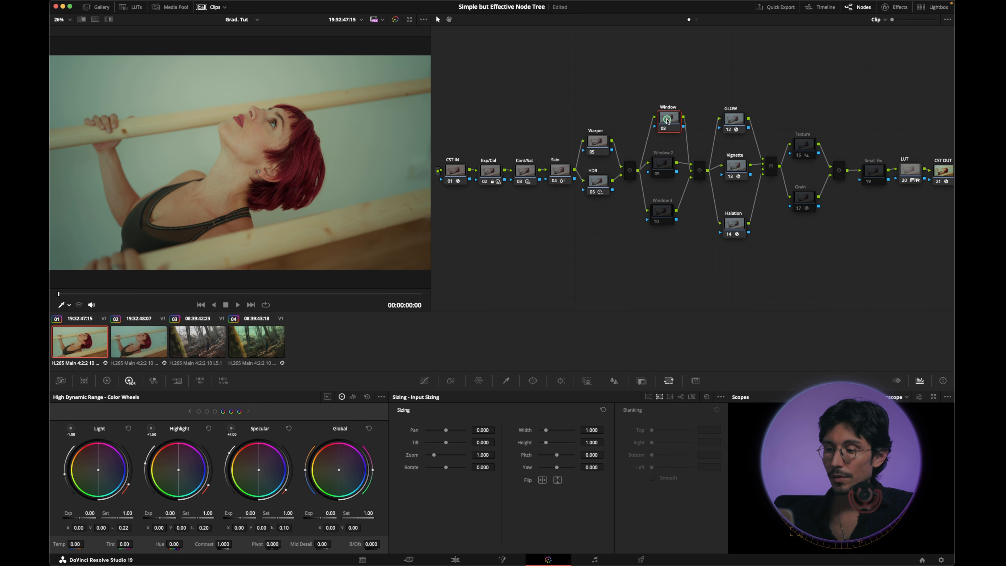
left_click(531, 381)
left_click(406, 452)
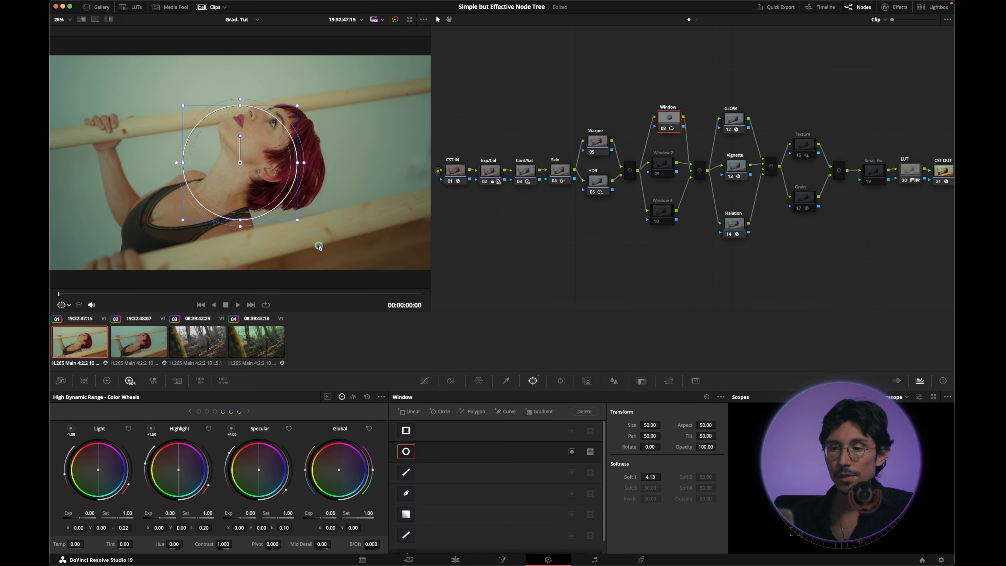
left_click_drag(297, 106, 273, 125)
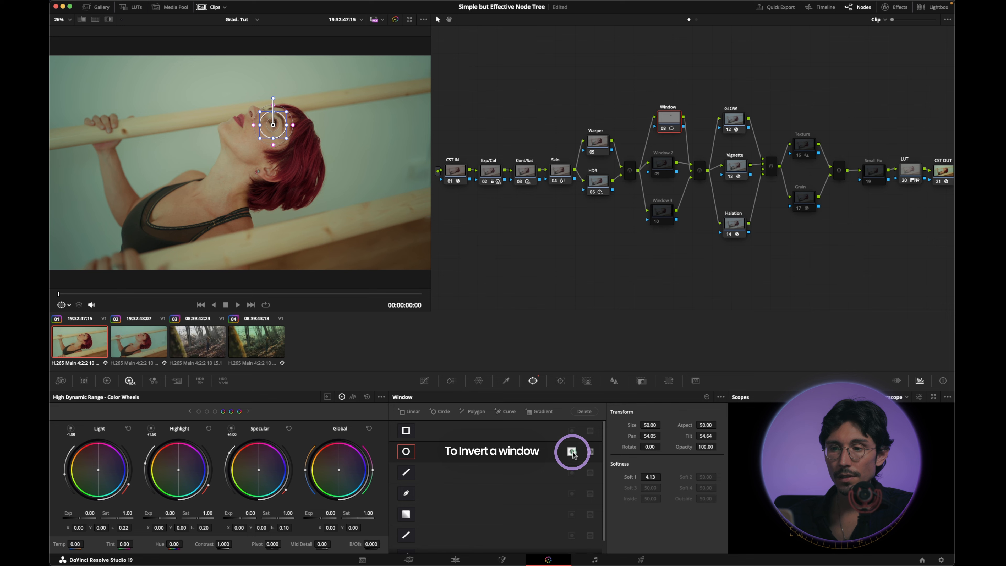
left_click(109, 20)
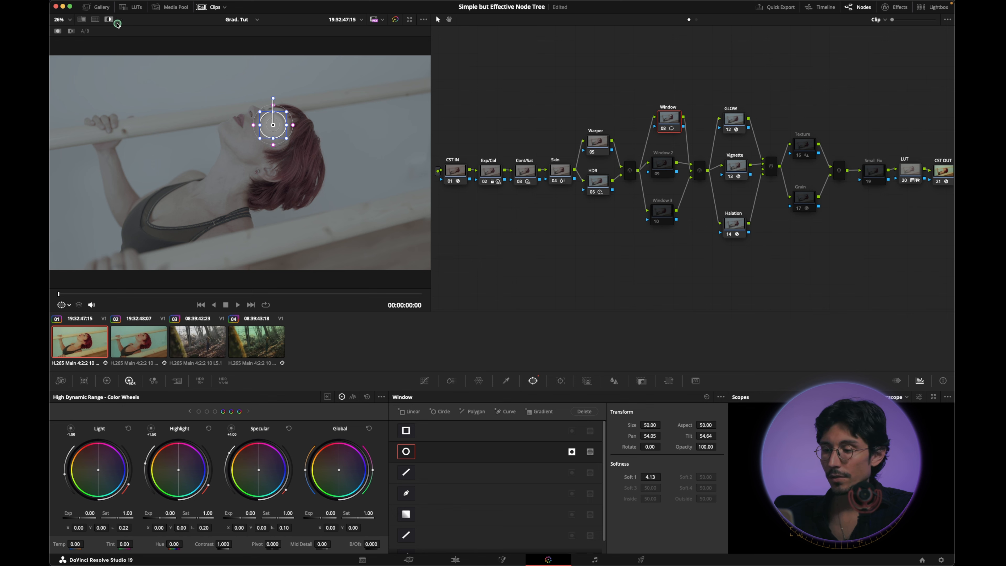
left_click(108, 20)
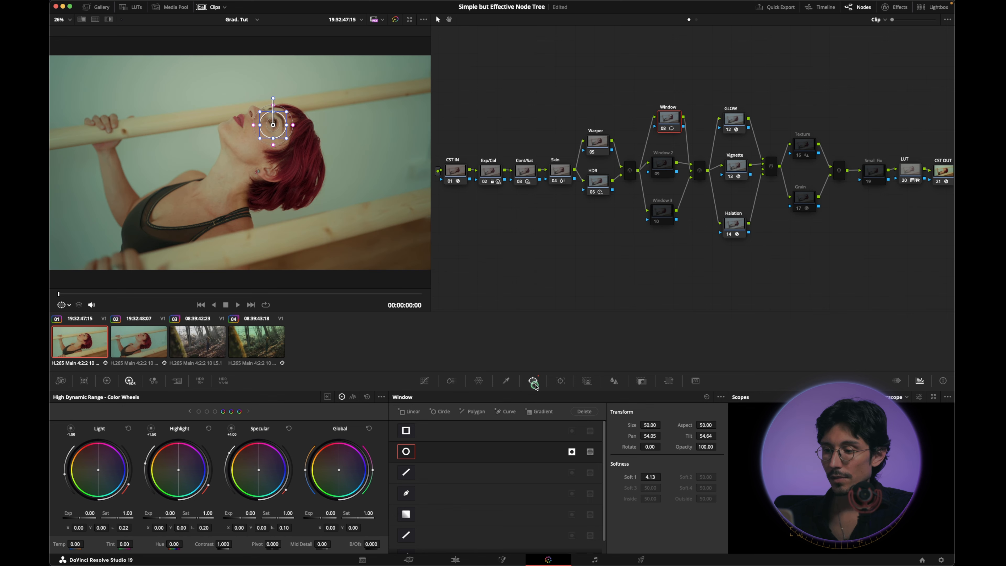
Preview the cyan areas and set the Cyan saturation to 1.22 in ColorSlice for the eye window
left_click(454, 381)
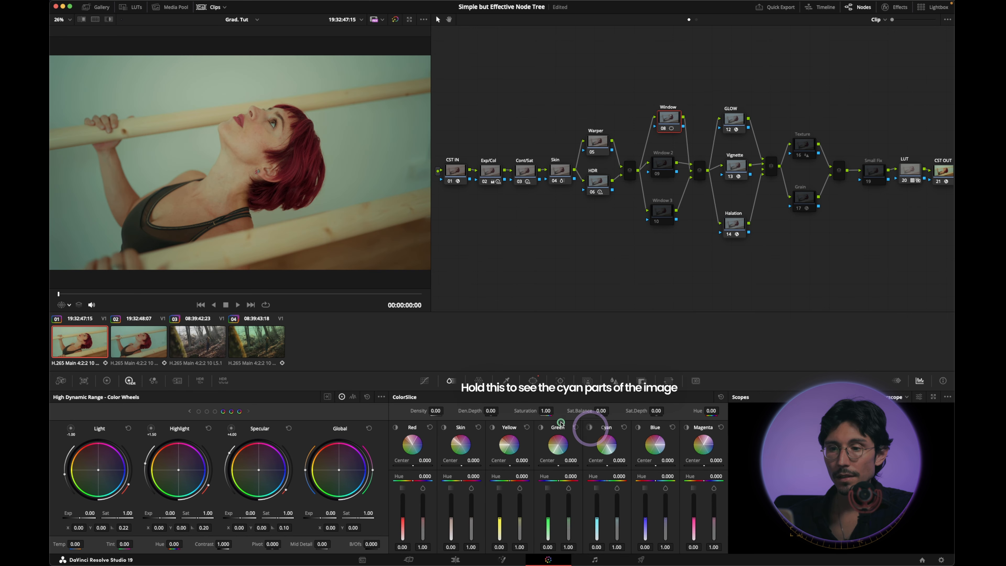
left_click(589, 429)
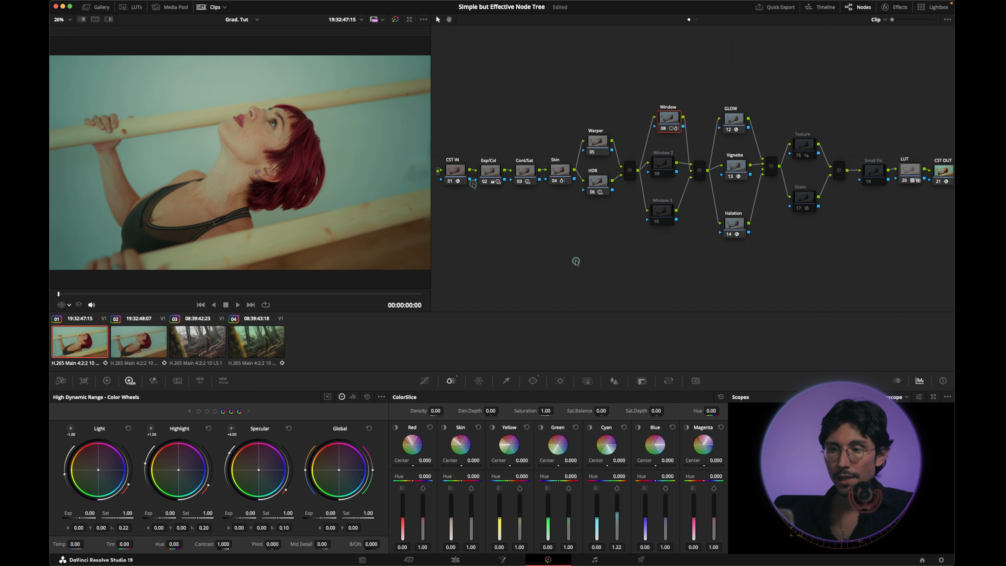
scroll(301, 135, "up", 6)
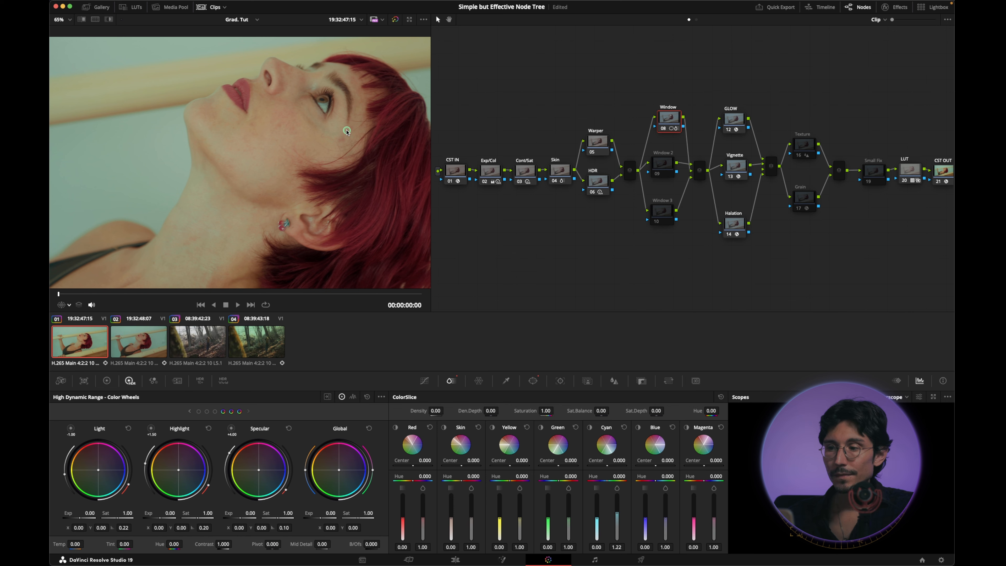
scroll(347, 132, "down", 6)
Realign the lower Window nodes, and enable the Texture node with its Blur Radius controls shown
left_click(667, 163)
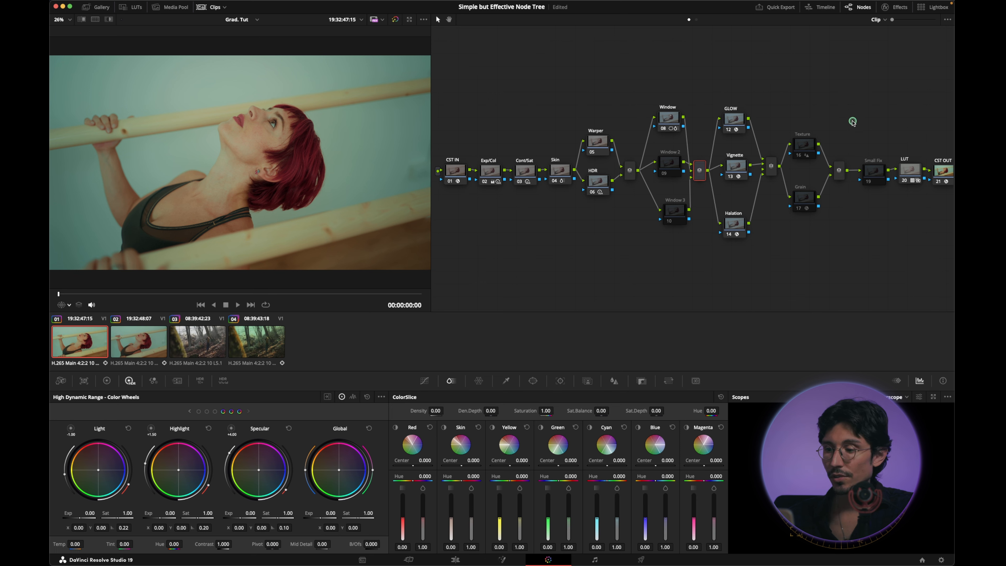
left_click(800, 152)
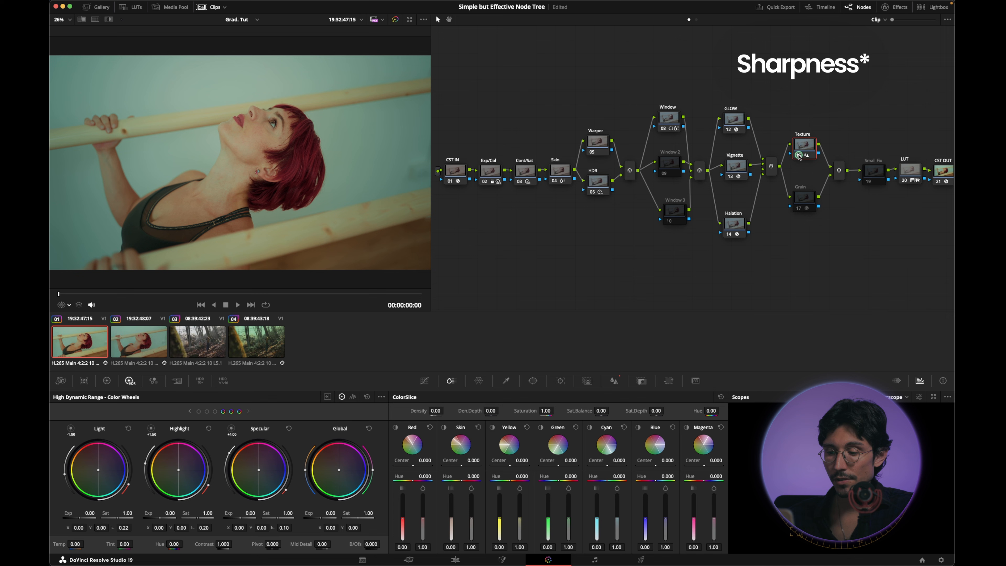
left_click(614, 382)
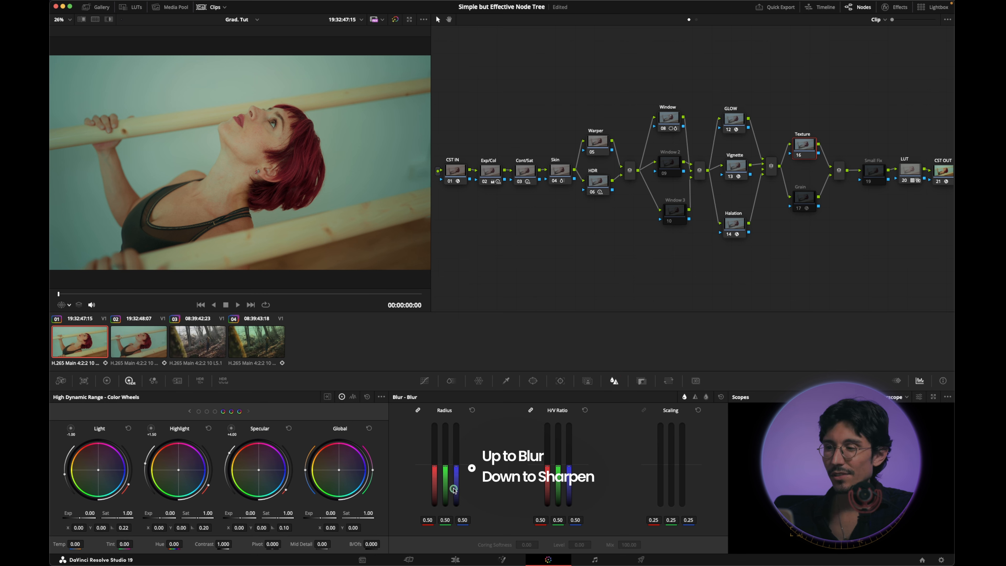
Enable the Grain node and review its 35mm Film Grain settings, searching the effects library for "film"
left_click(805, 204)
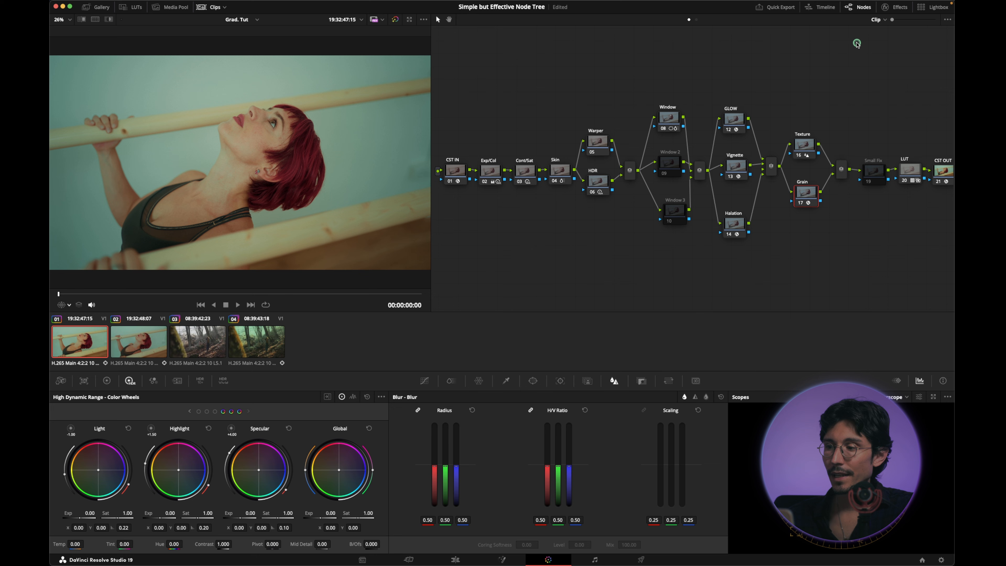
left_click(899, 8)
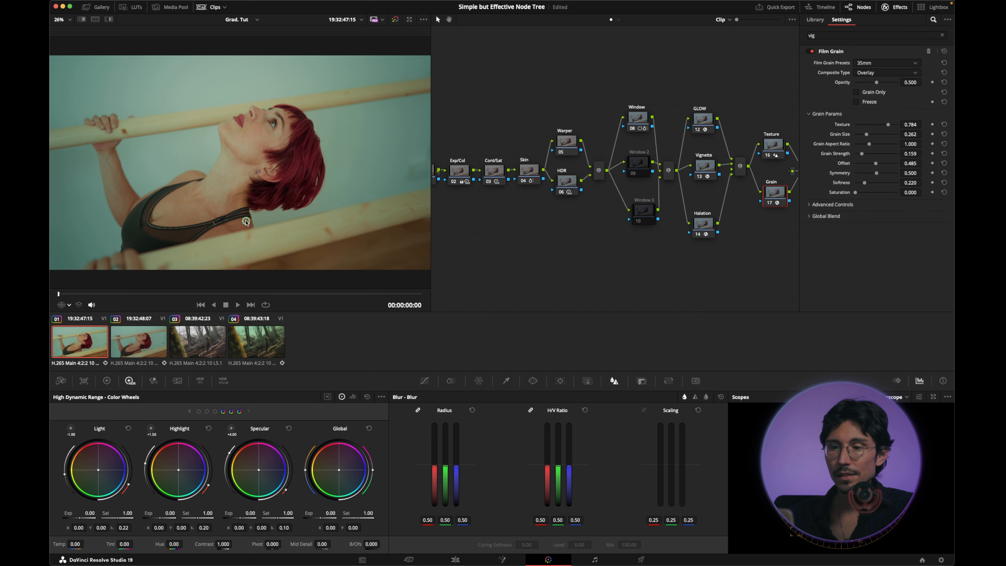
left_click(944, 36)
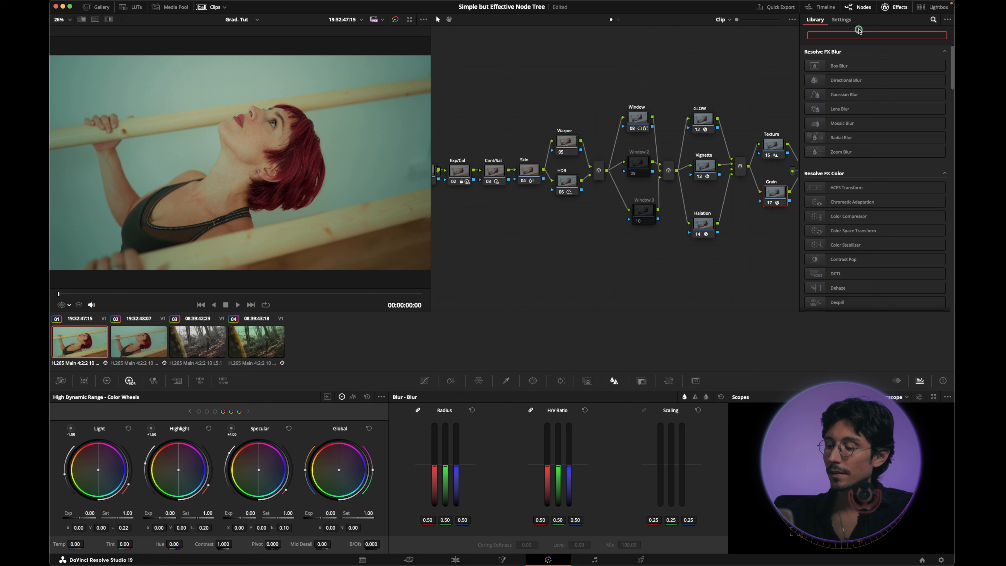
type("film")
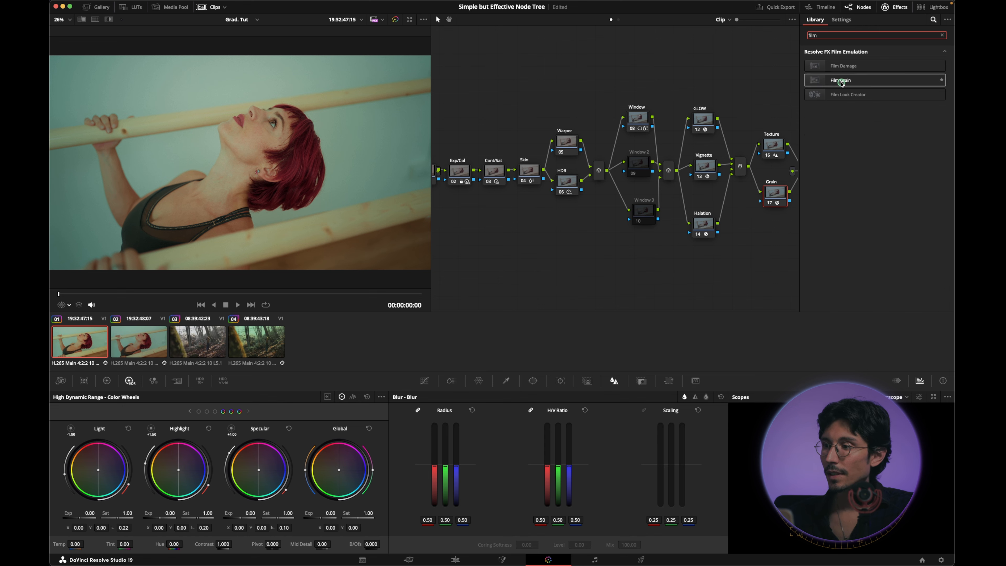
left_click(831, 21)
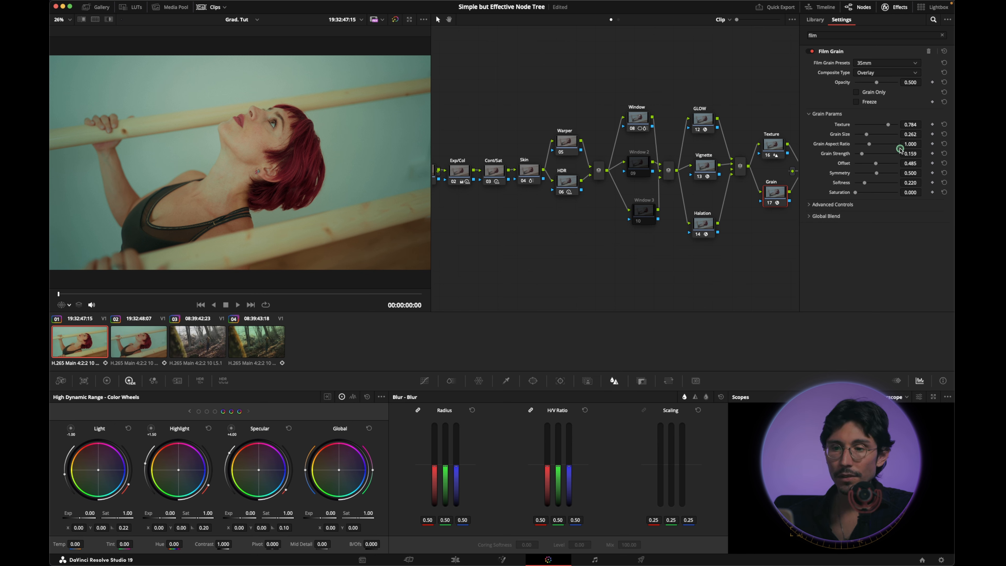
scroll(349, 160, "up", 5)
scroll(349, 160, "up", 3)
scroll(264, 170, "down", 3)
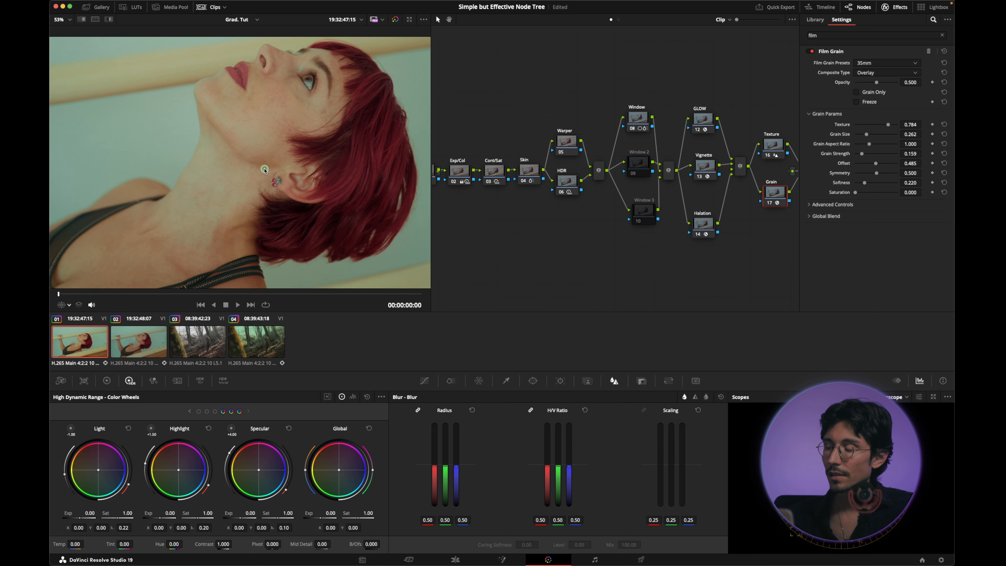
left_click(896, 8)
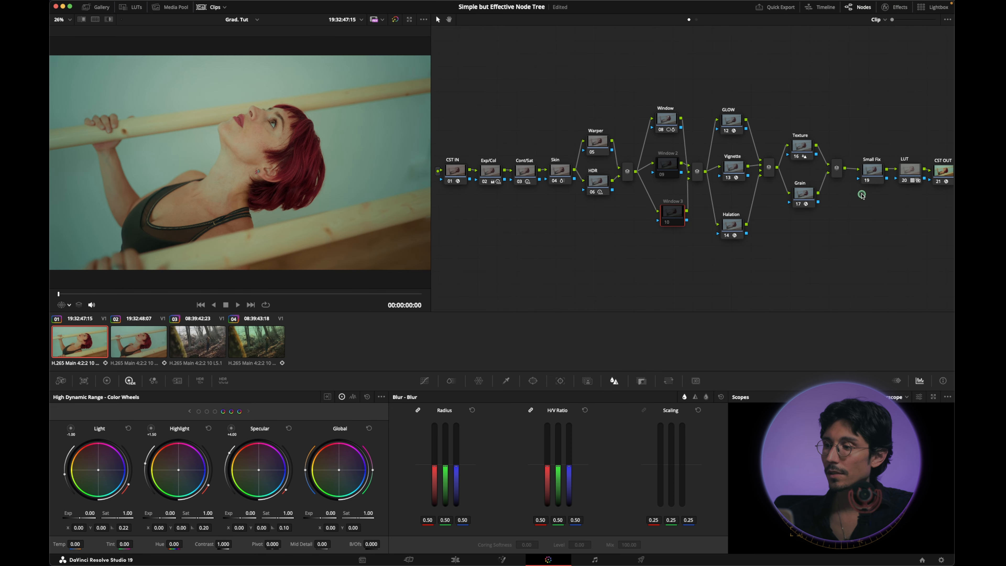
Set the Global exposure to 0.97 and Global saturation to 1.09 on the Small Fix node
left_click_drag(871, 170, 872, 168)
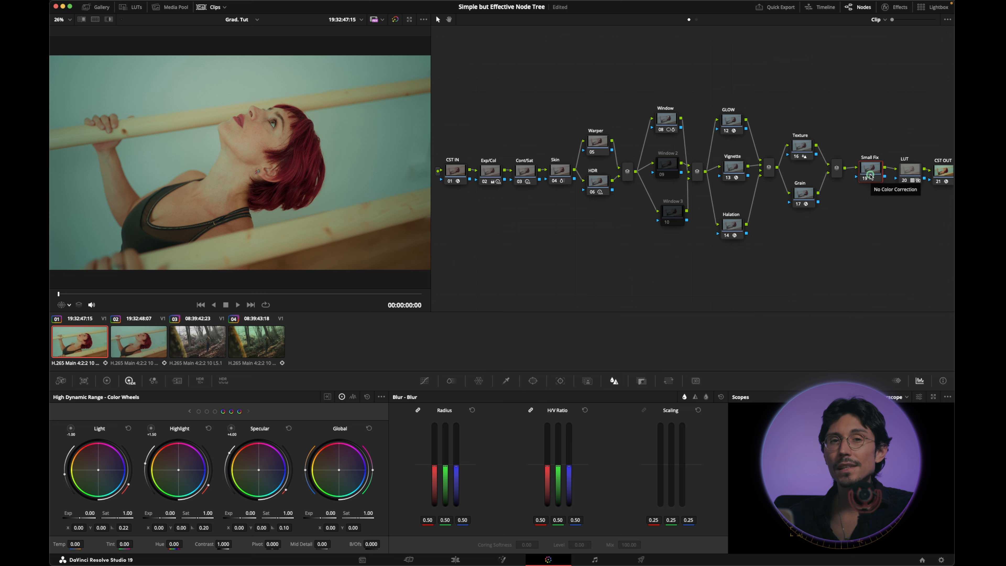
left_click_drag(844, 96, 583, 259)
left_click(626, 246)
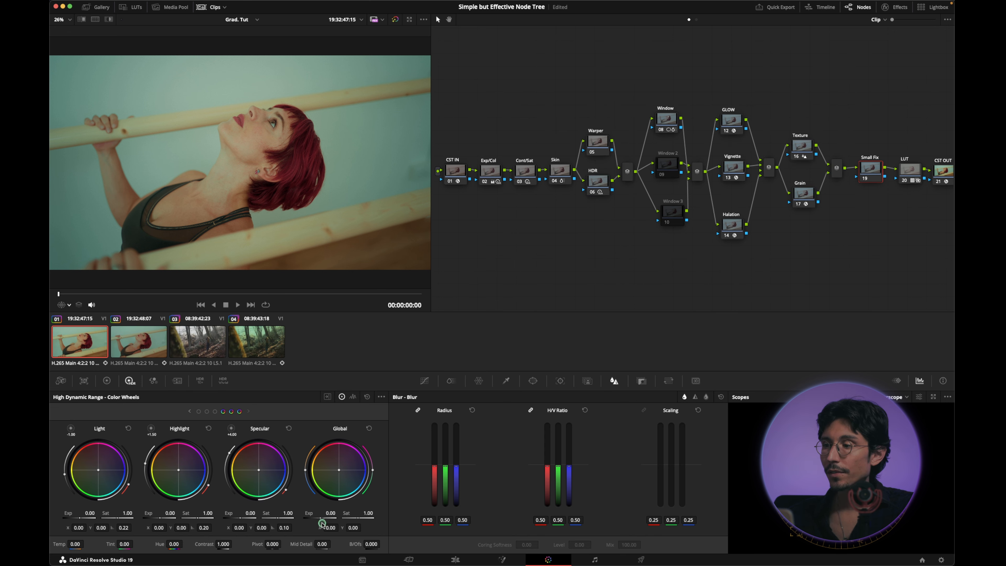
left_click_drag(316, 517, 470, 516)
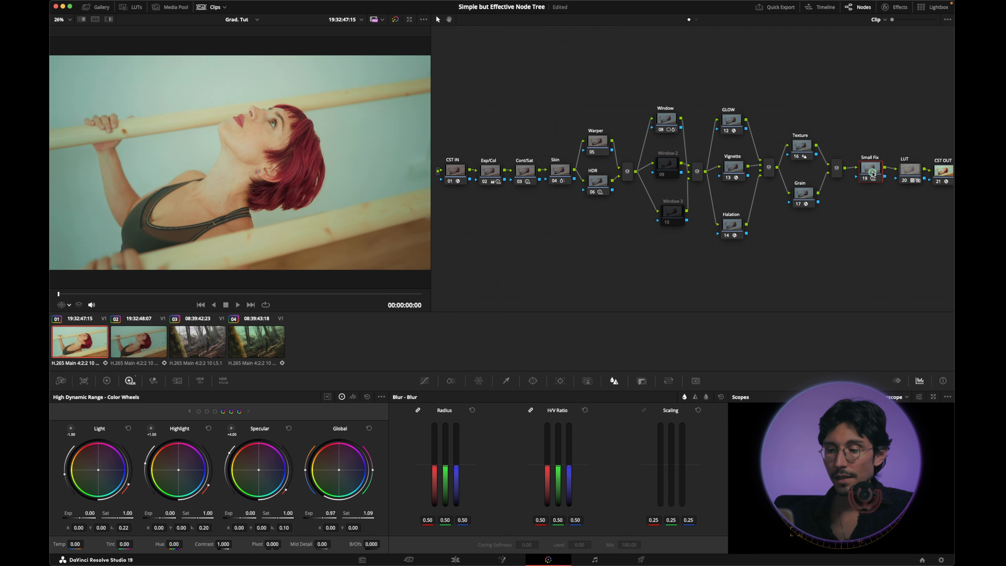
Swap the Small Fix node with the Warper node beside HDR, and box-select the nodes from the Window group through Texture and Grain
left_click_drag(868, 170, 599, 144)
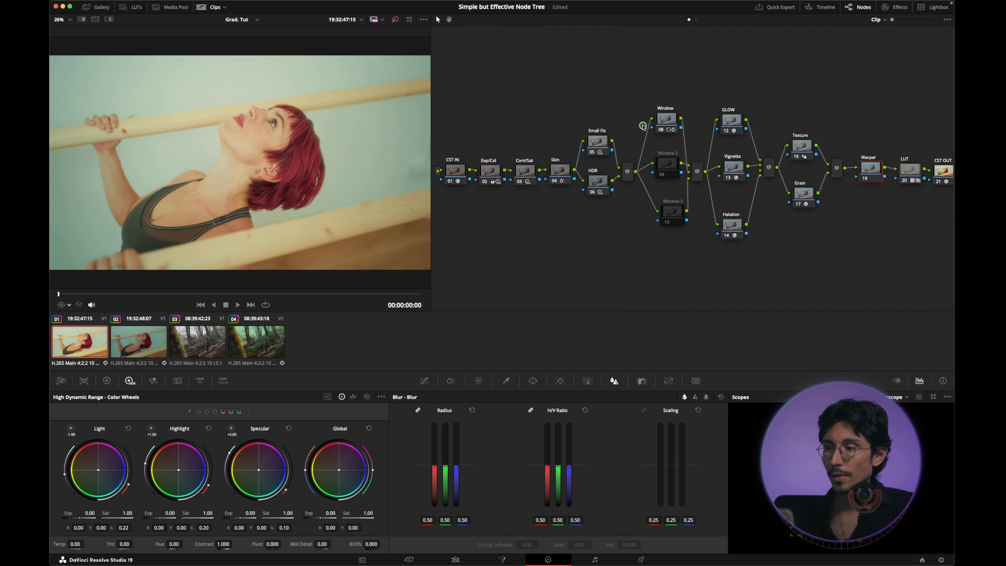
left_click_drag(594, 143, 597, 141)
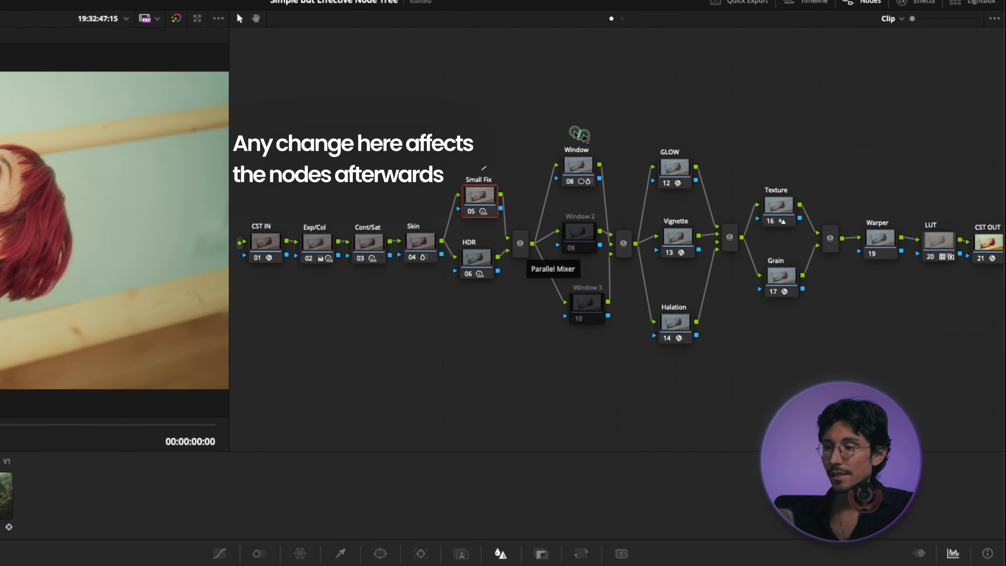
left_click_drag(637, 86, 840, 247)
left_click_drag(834, 358, 845, 383)
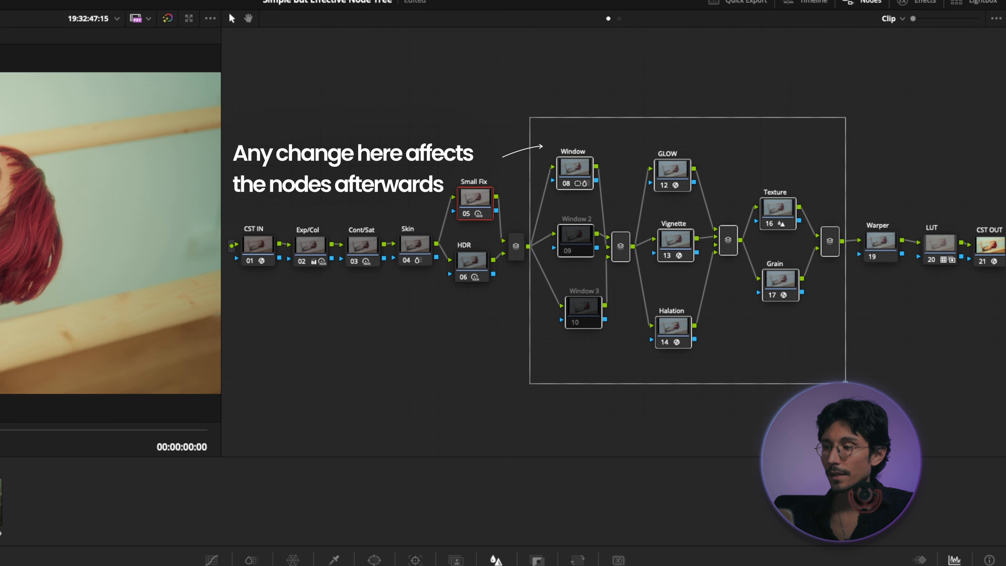
left_click_drag(846, 383, 846, 383)
Deselect the node group and swap Small Fix with Warper again, putting Small Fix back directly before the LUT node
left_click(459, 97)
left_click_drag(472, 198, 736, 205)
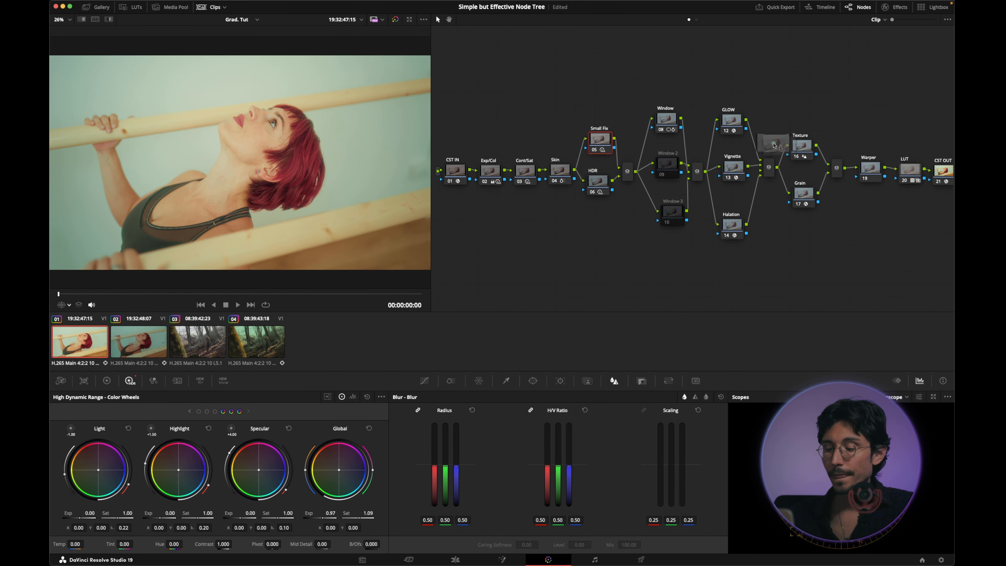
left_click_drag(773, 144, 870, 168)
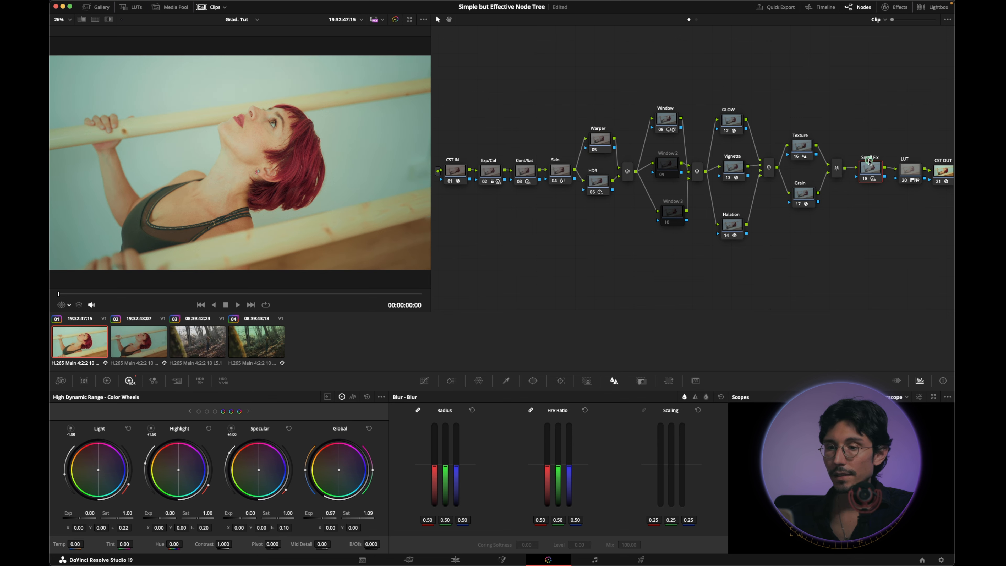
left_click_drag(868, 169, 869, 172)
Review the CST OUT, Small Fix and LUT nodes at the end of the tree, and view the graded clip full screen
left_click(947, 173)
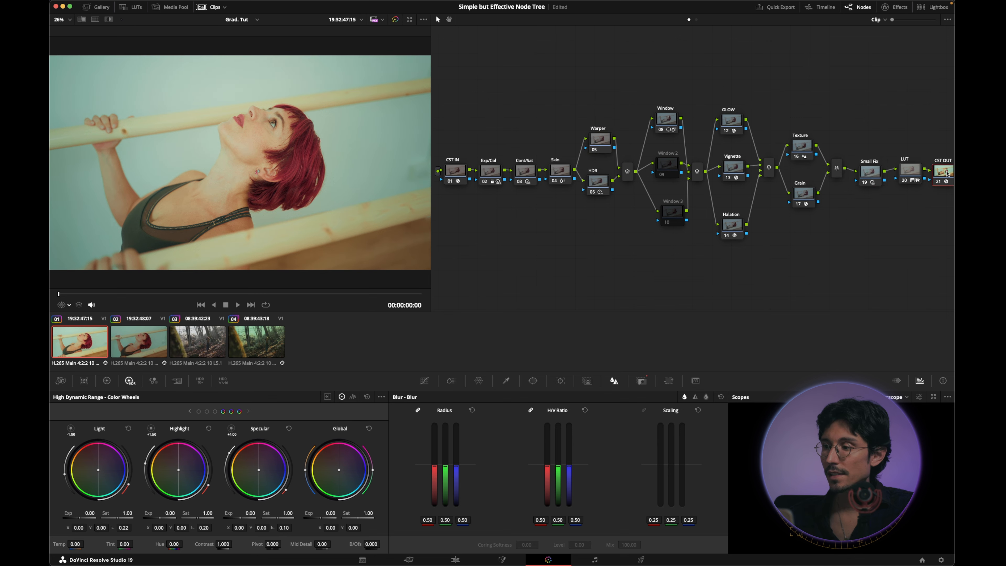
left_click(871, 170)
left_click(912, 167)
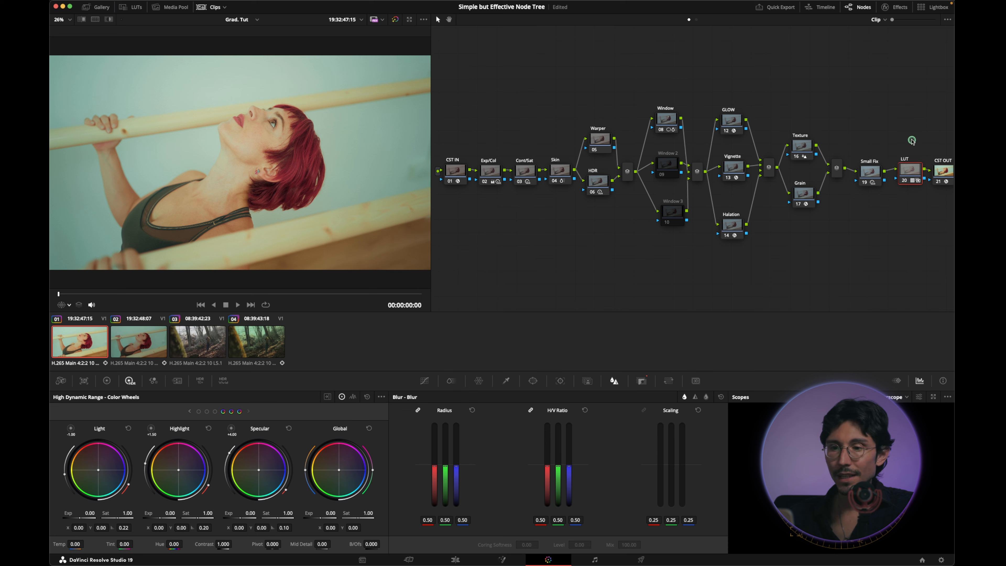
right_click(869, 172)
left_click(882, 178)
key("super+f")
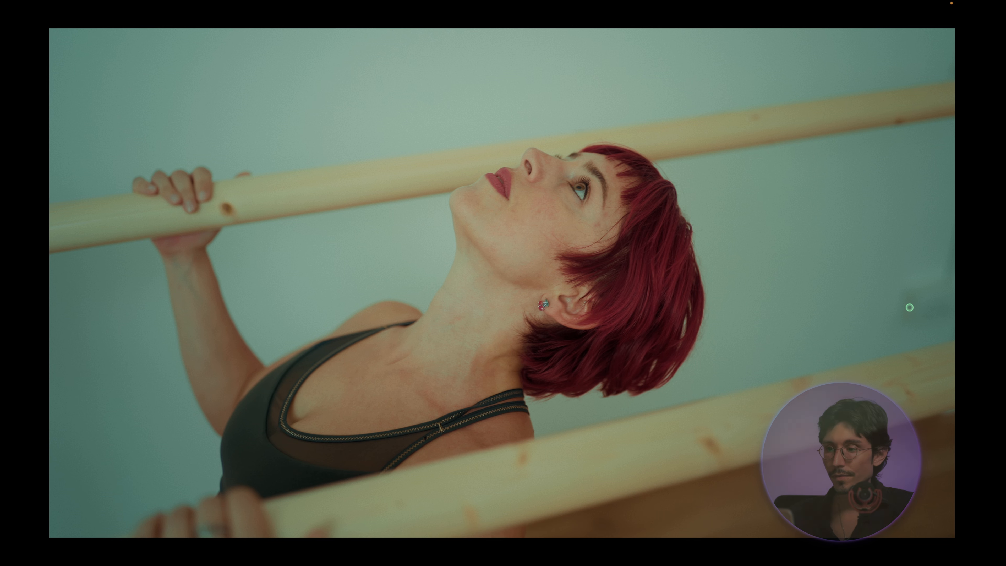